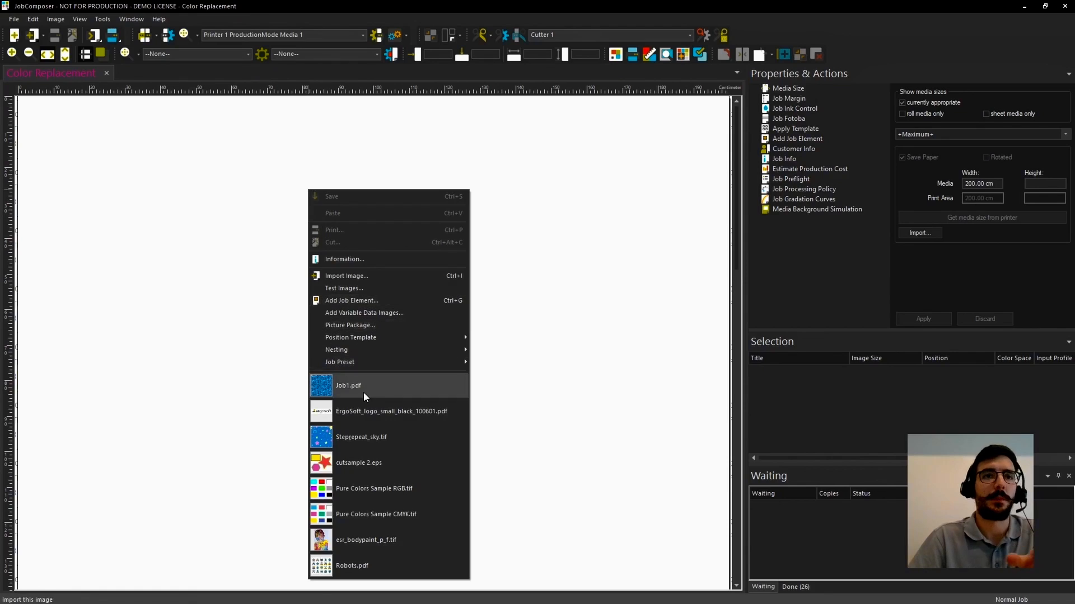
Import Job1.pdf into the empty job and show its spot color replacement settings
{"action": "left_click", "coordinate": [364, 394]}
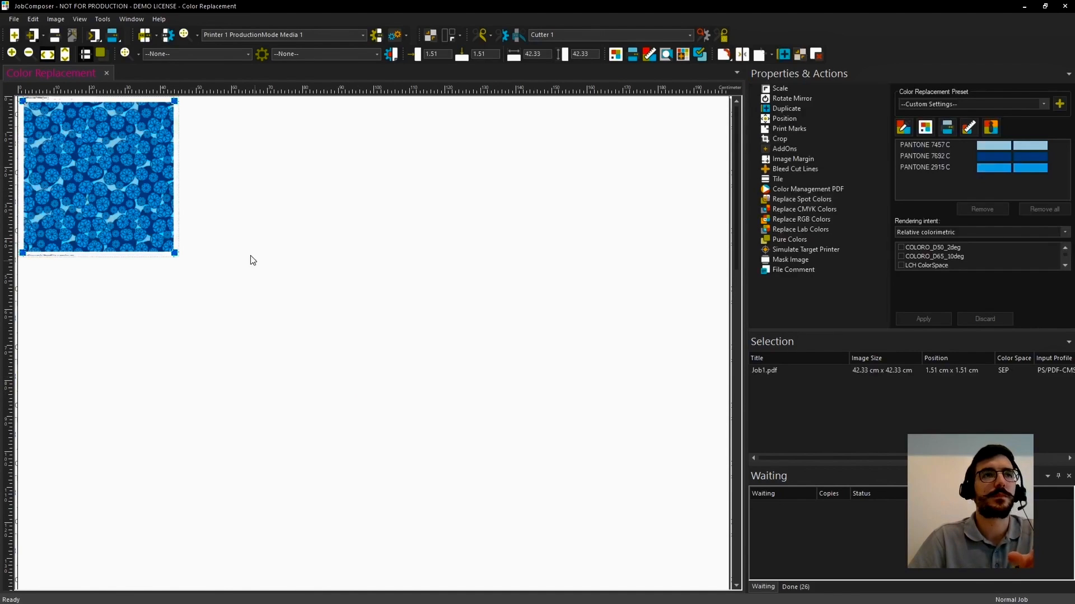
{"action": "mouse_move", "coordinate": [136, 178]}
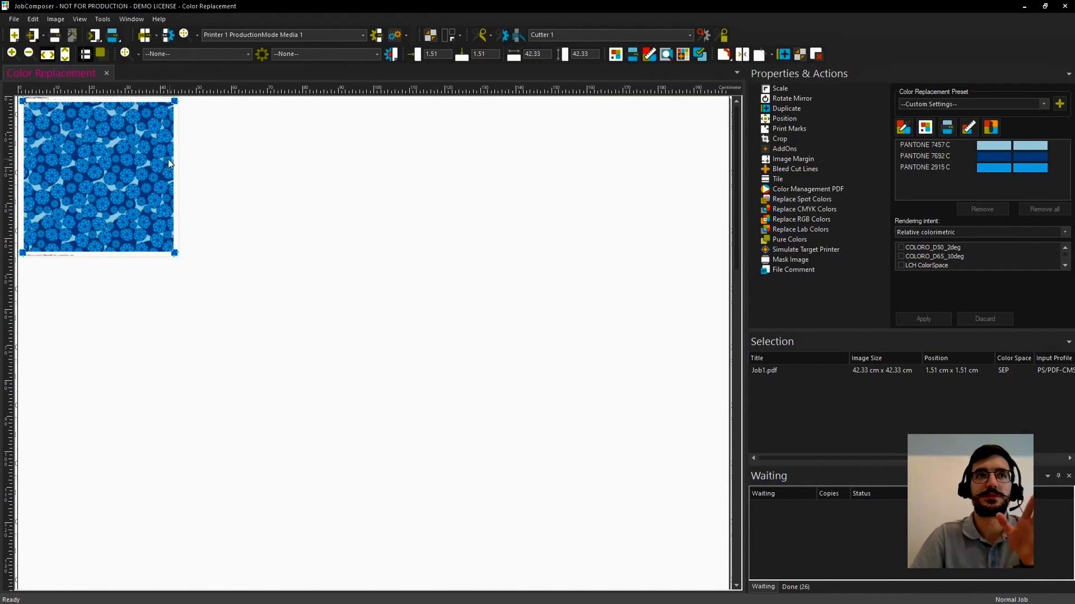
{"action": "mouse_move", "coordinate": [166, 160]}
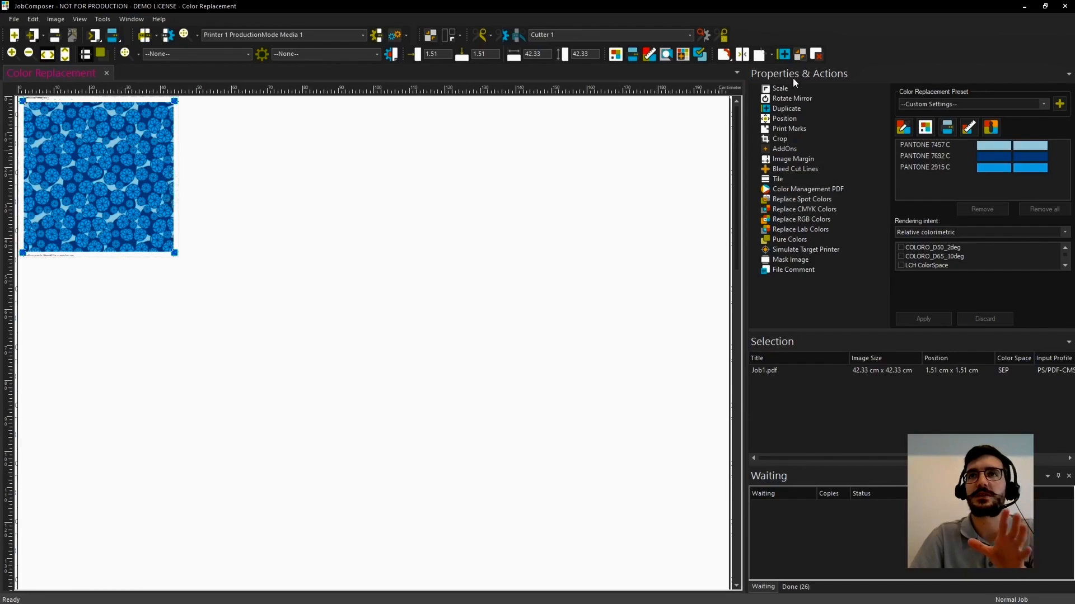
{"action": "left_click", "coordinate": [801, 201]}
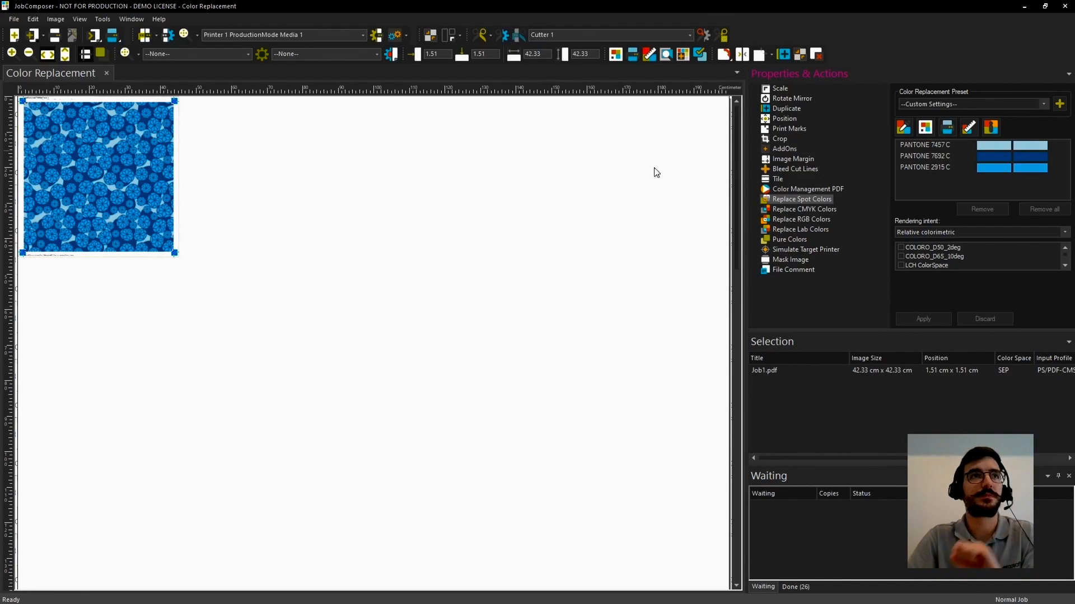
Add PANTONE 7692 C from the PANTONE Solid Coated V4_M0_D50_2deg swatch book to the printer-dependent named colors
{"action": "left_click", "coordinate": [113, 36]}
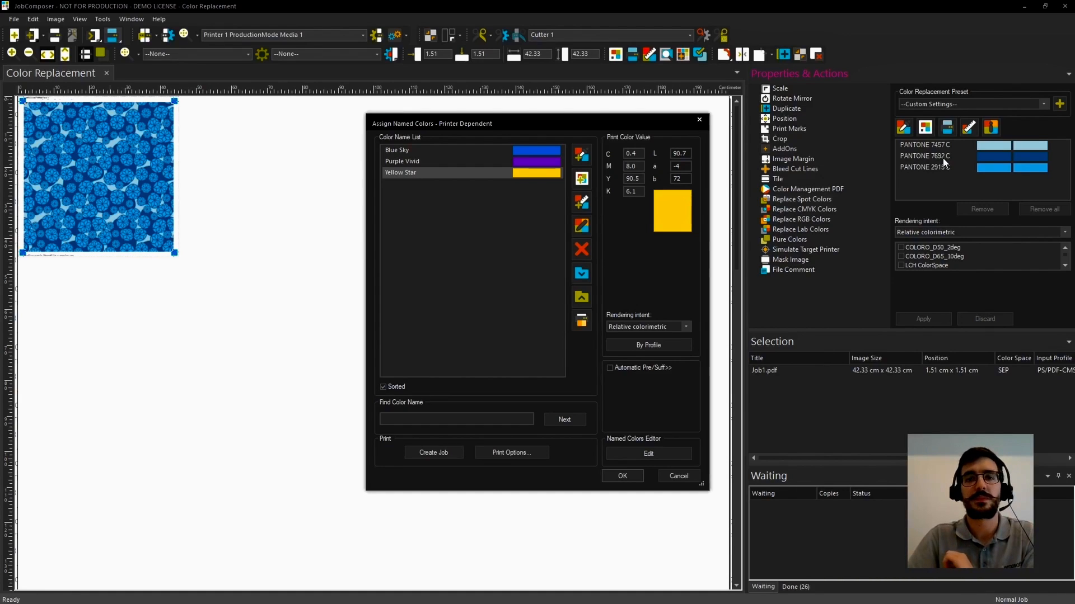
{"action": "left_click", "coordinate": [582, 180]}
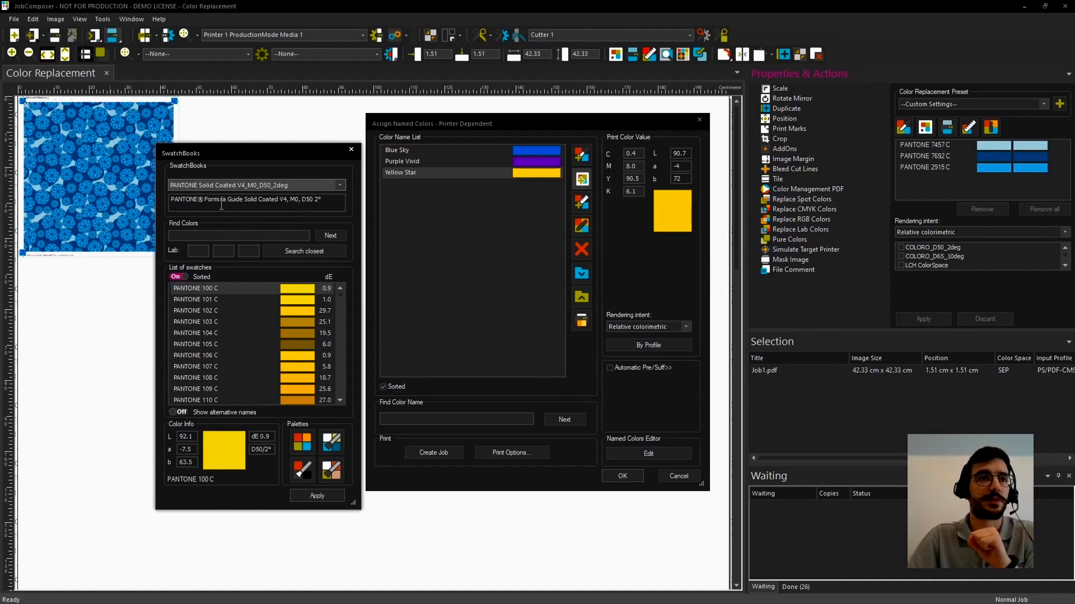
{"action": "left_click", "coordinate": [256, 234]}
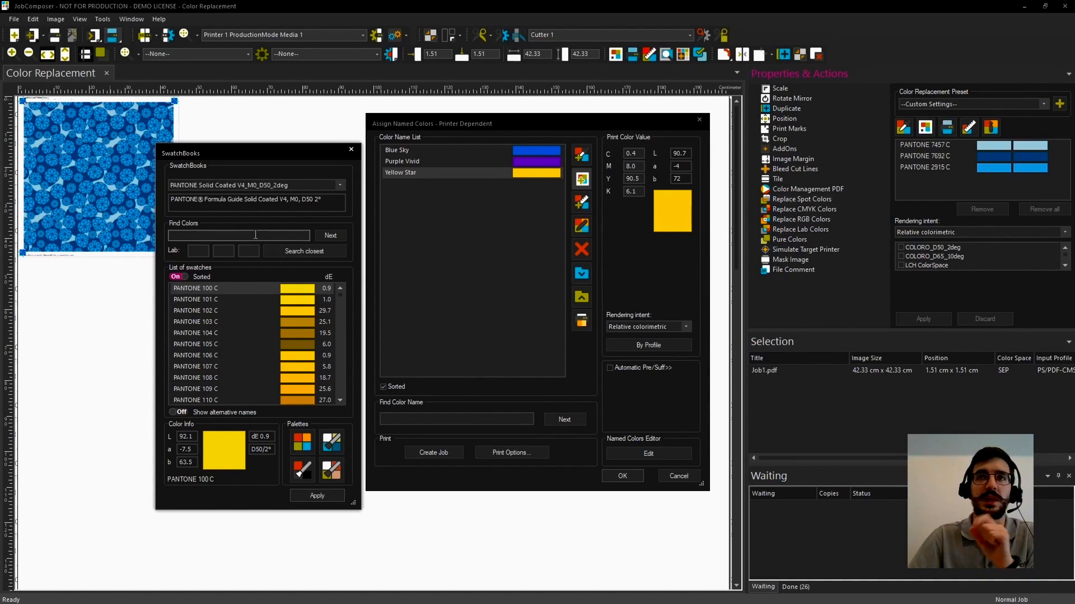
{"action": "type", "text": "7"}
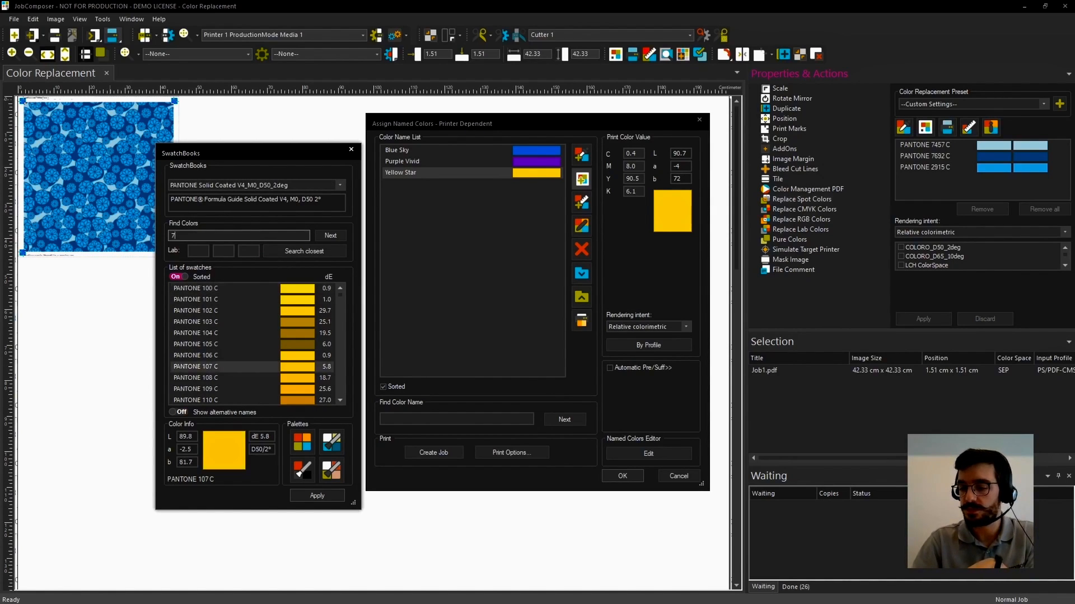
{"action": "type", "text": "692"}
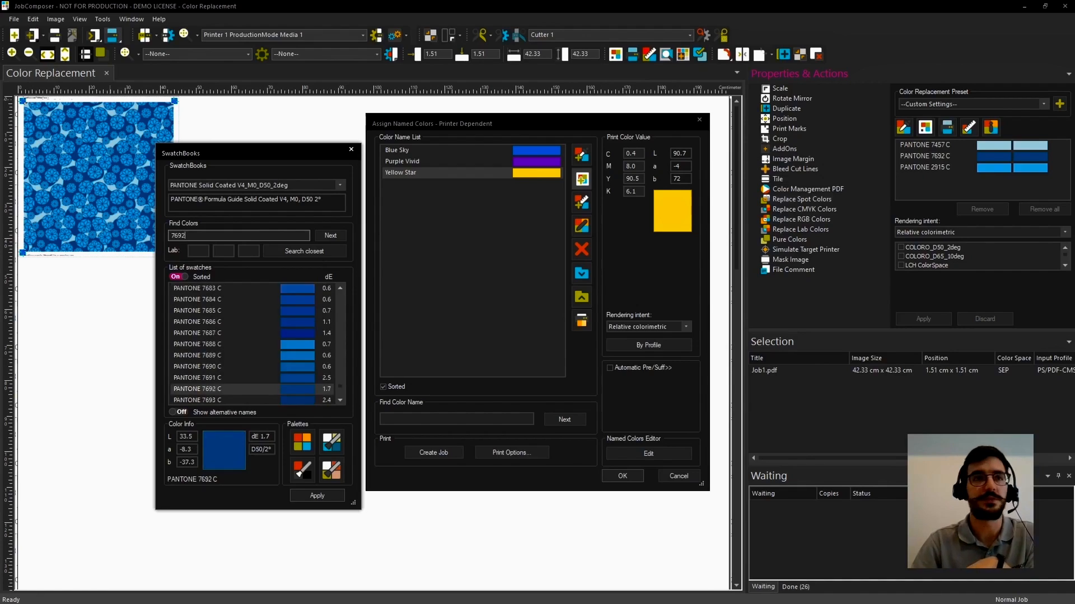
{"action": "left_click", "coordinate": [229, 385]}
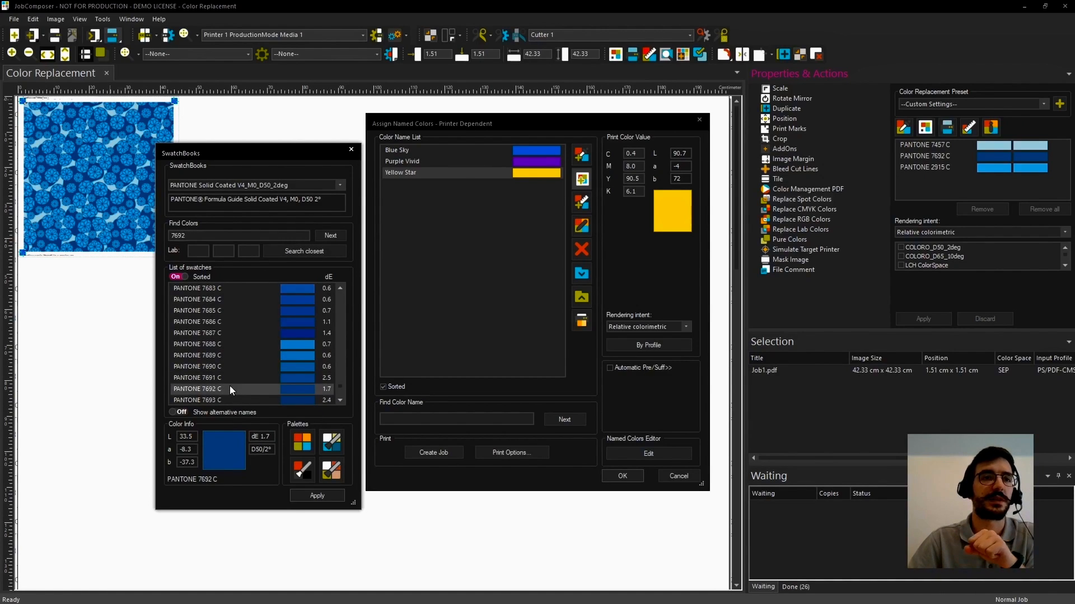
{"action": "left_click", "coordinate": [316, 496]}
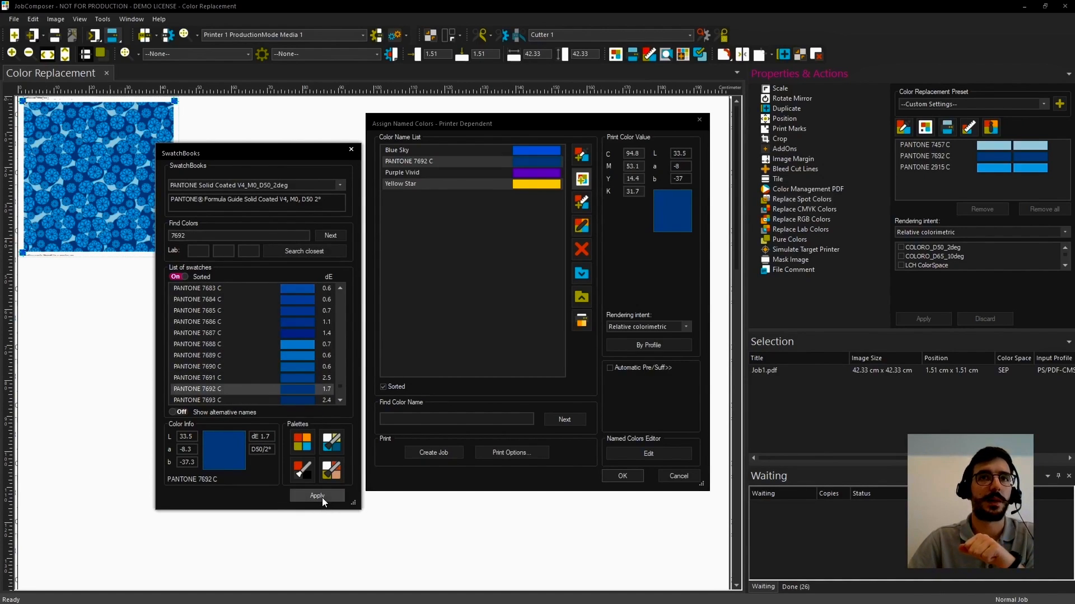
{"action": "left_click", "coordinate": [349, 150]}
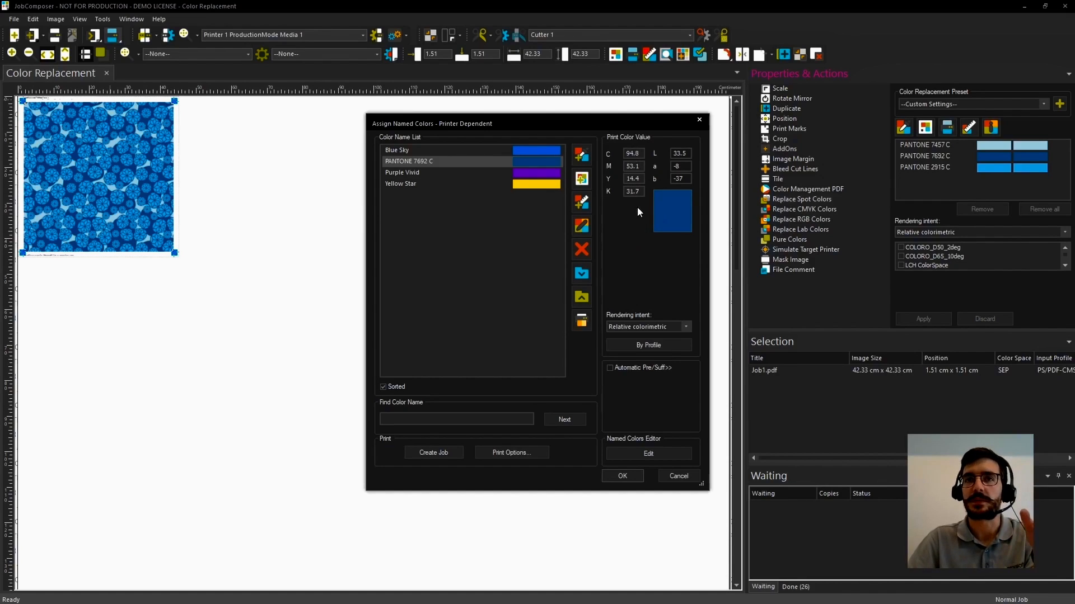
Set up a similar-colors print for PANTONE 7692 C with C as the first color variation and M as the second
{"action": "left_click", "coordinate": [580, 322]}
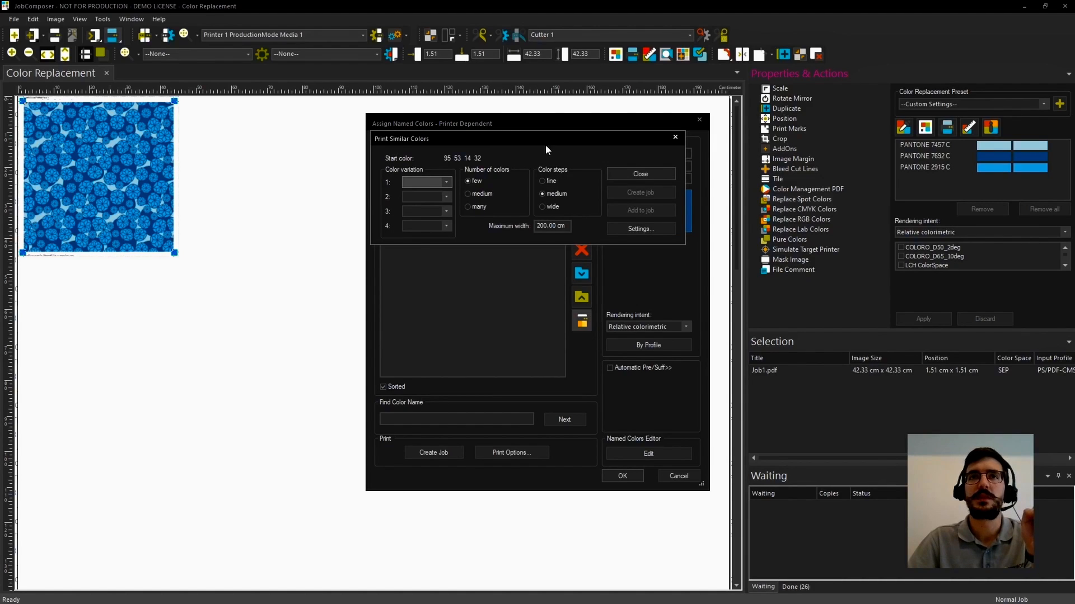
{"action": "left_click_drag", "start_coordinate": [544, 142], "coordinate": [543, 189]}
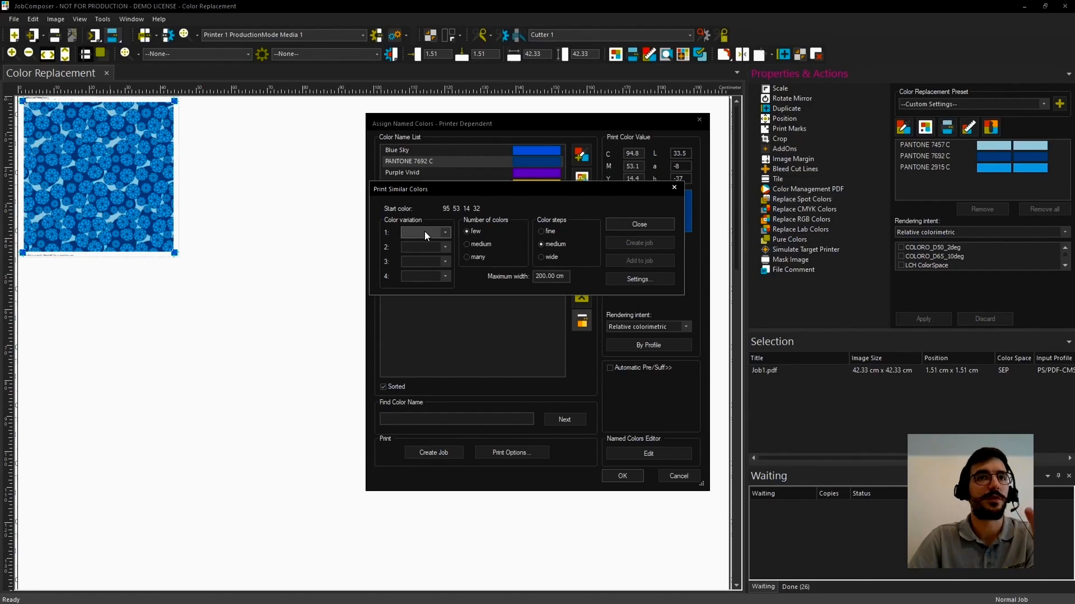
{"action": "left_click_drag", "start_coordinate": [442, 190], "coordinate": [444, 216]}
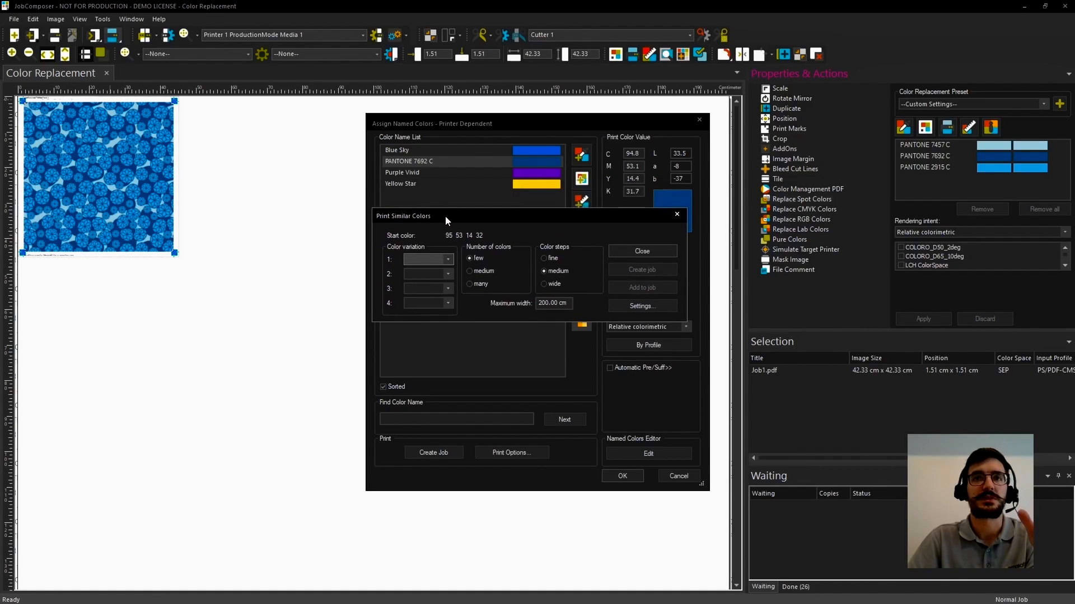
{"action": "left_click", "coordinate": [447, 259]}
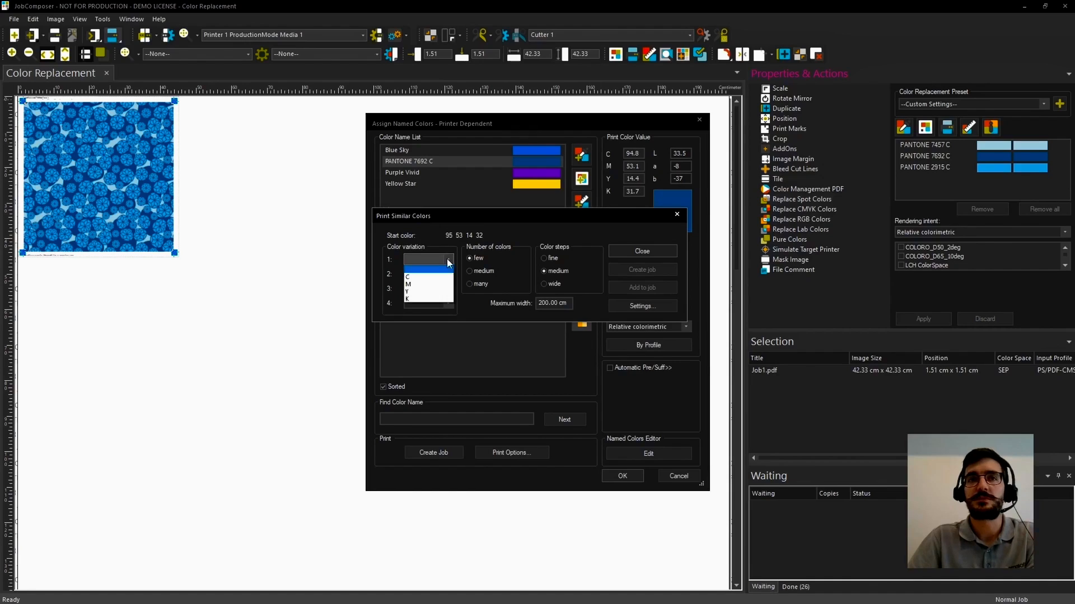
{"action": "left_click", "coordinate": [424, 278]}
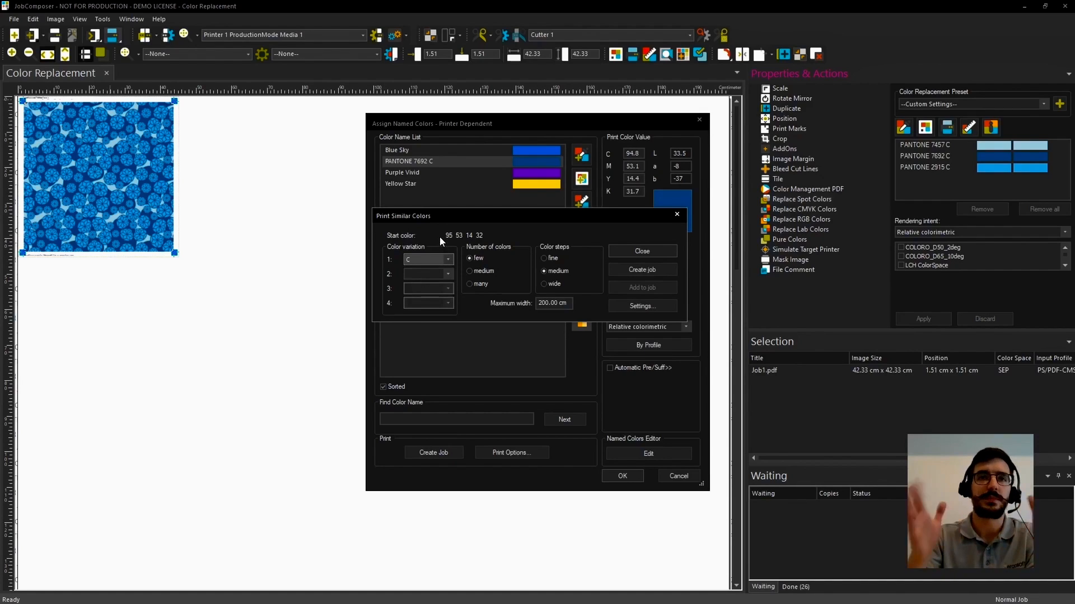
{"action": "left_click", "coordinate": [448, 274]}
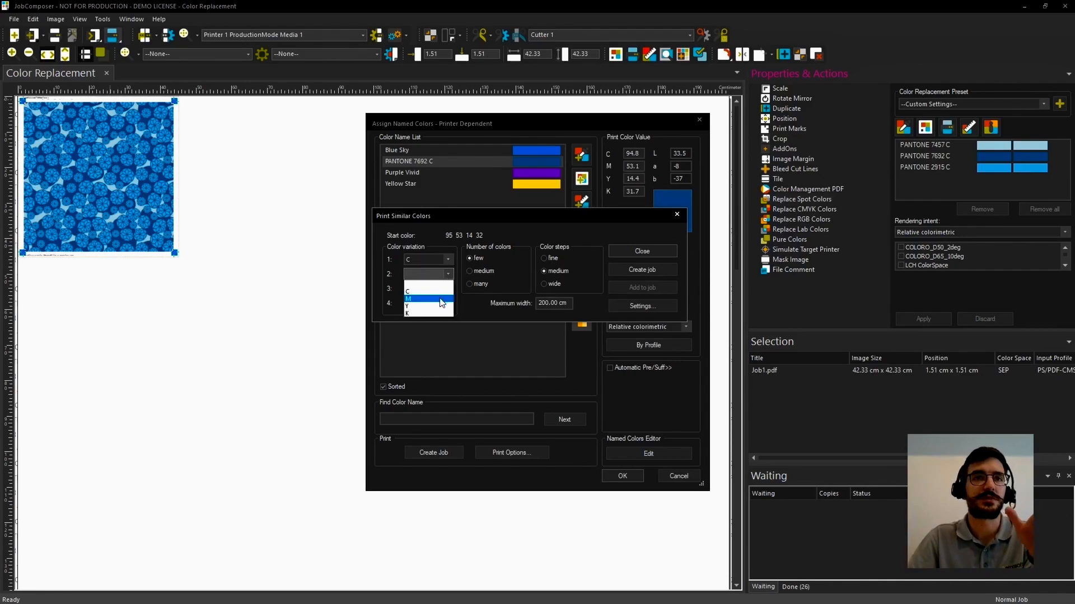
{"action": "left_click", "coordinate": [440, 299]}
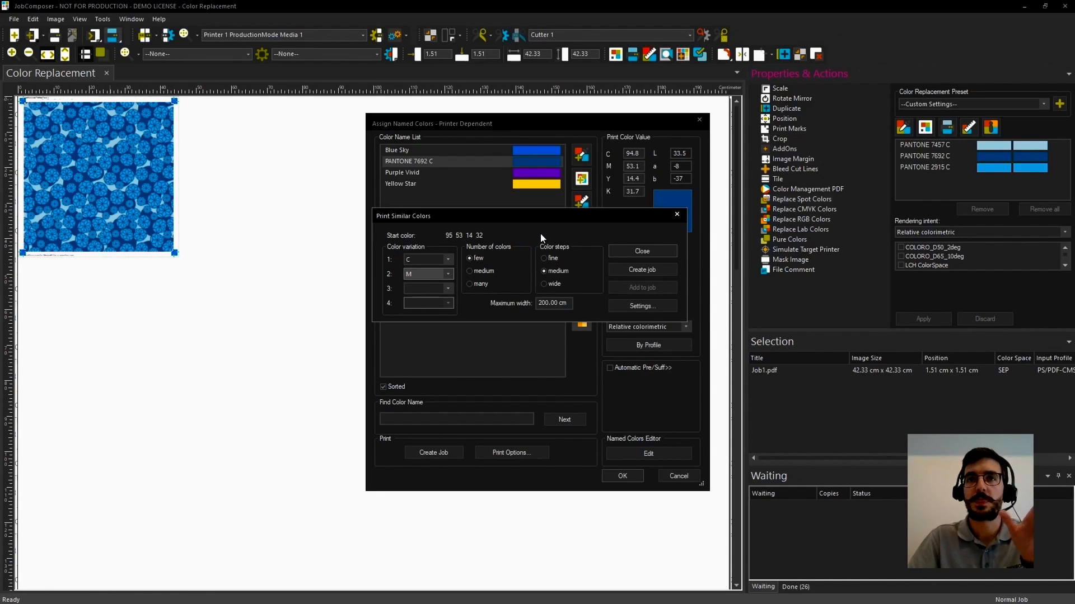
Review the color variation settings for the fine, medium and wide steps and the number of colors in both directions
{"action": "left_click", "coordinate": [623, 307]}
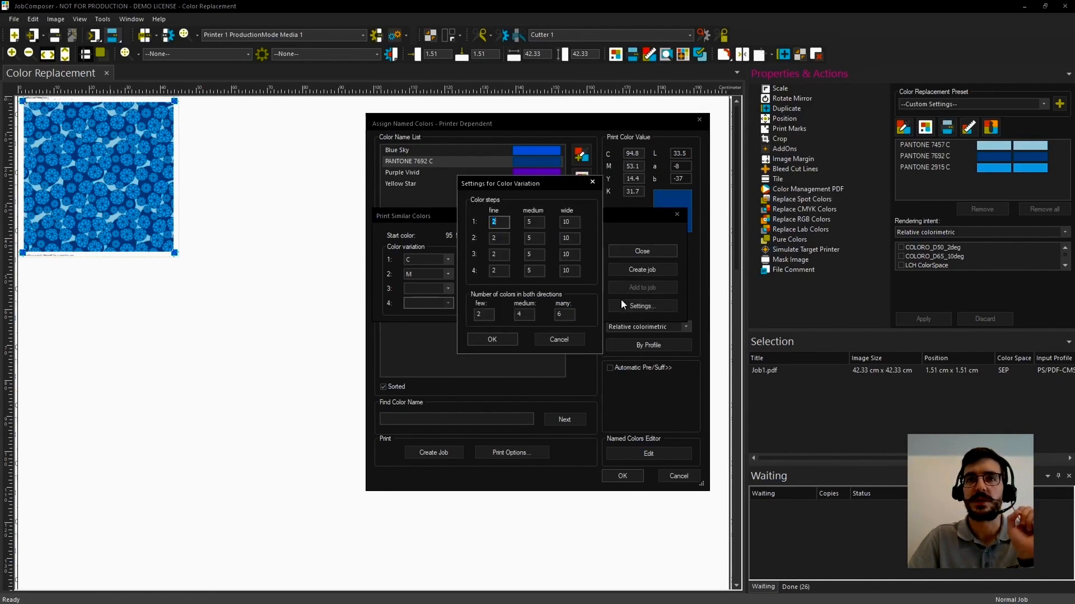
{"action": "left_click_drag", "start_coordinate": [552, 187], "coordinate": [551, 306]}
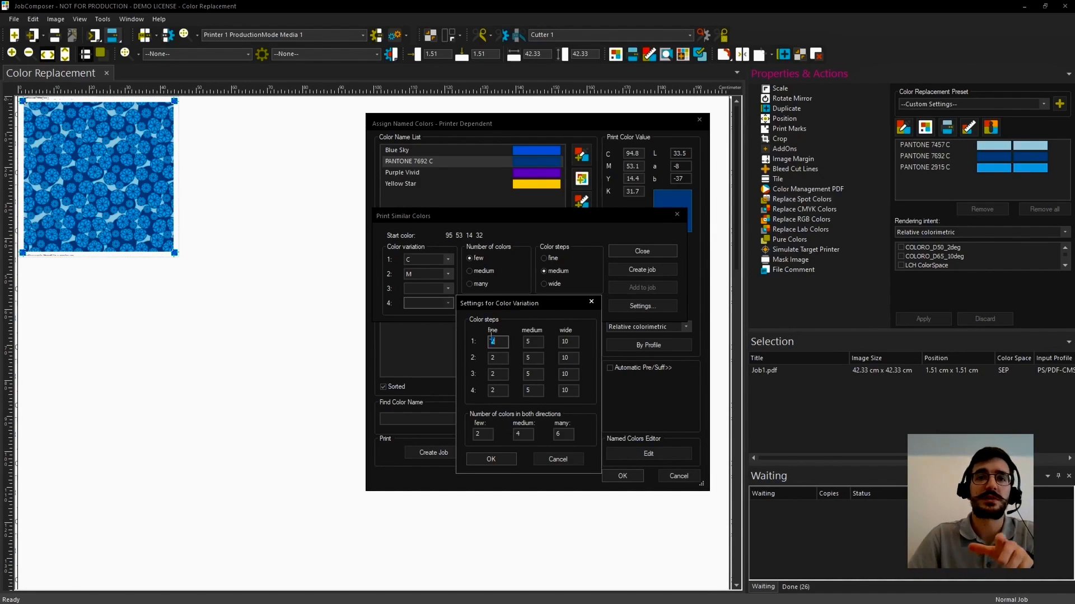
{"action": "double_click", "coordinate": [479, 434]}
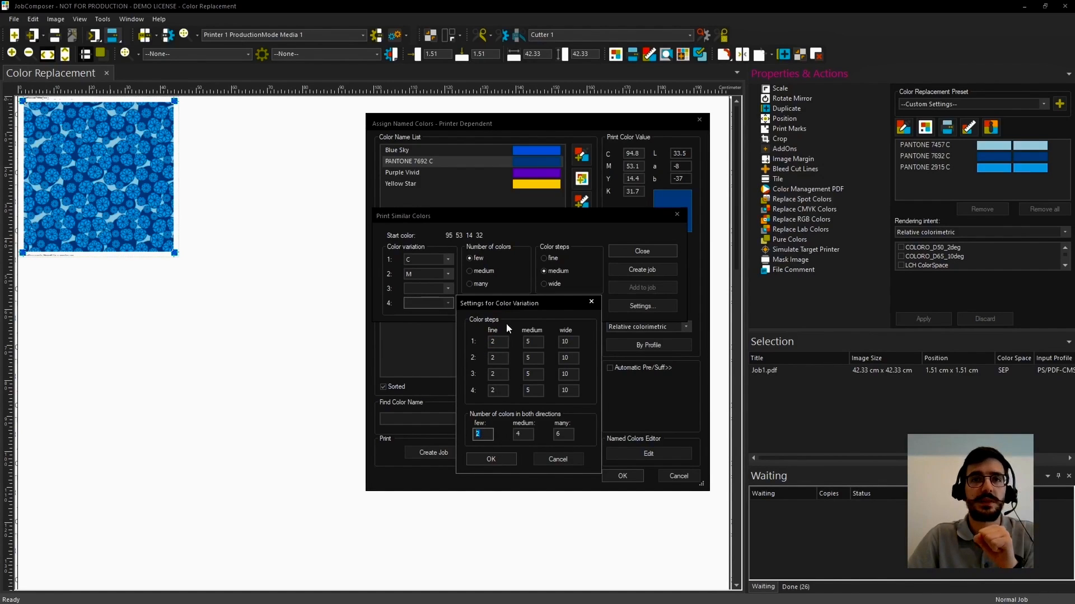
{"action": "double_click", "coordinate": [520, 435]}
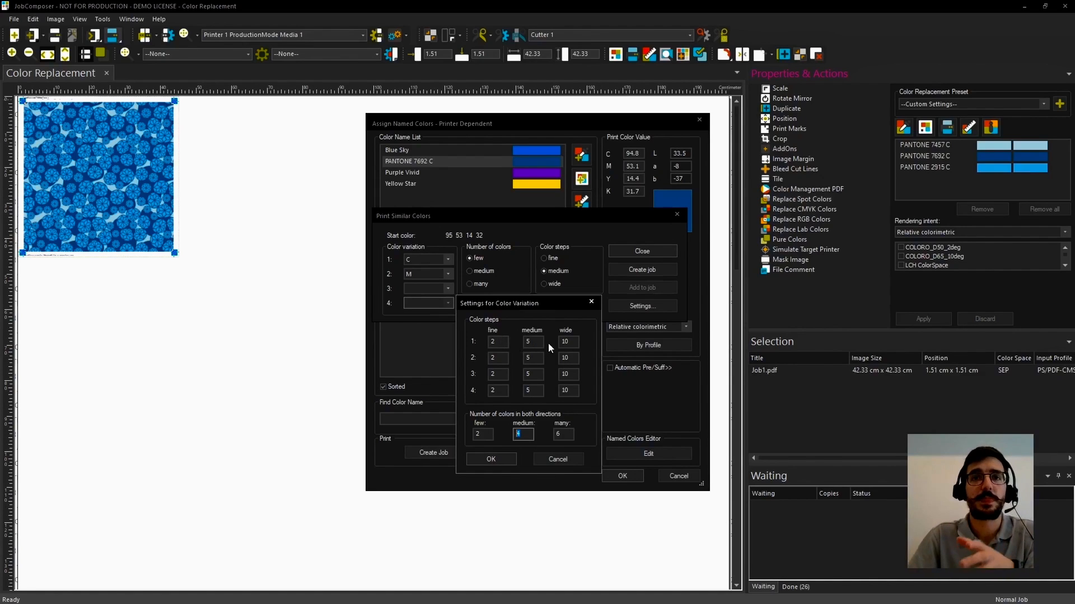
{"action": "left_click", "coordinate": [533, 341]}
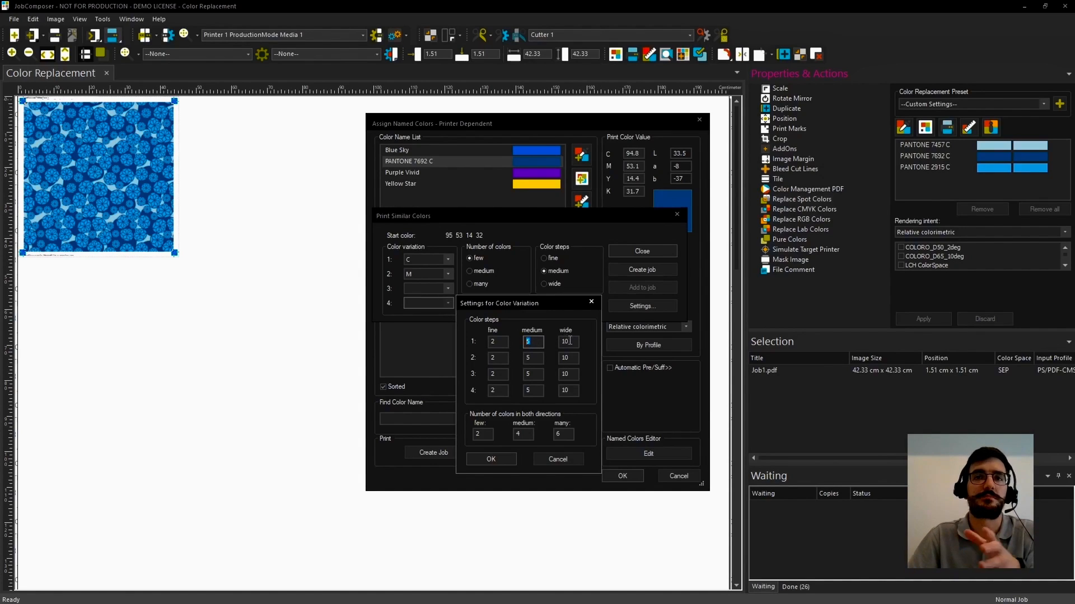
{"action": "left_click", "coordinate": [499, 341]}
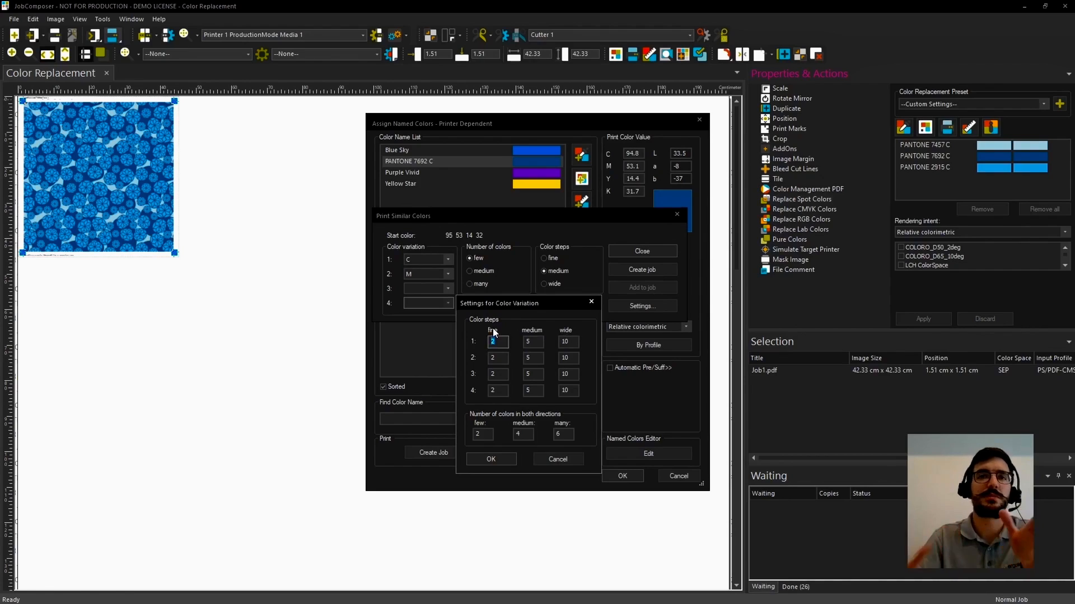
{"action": "left_click", "coordinate": [538, 340]}
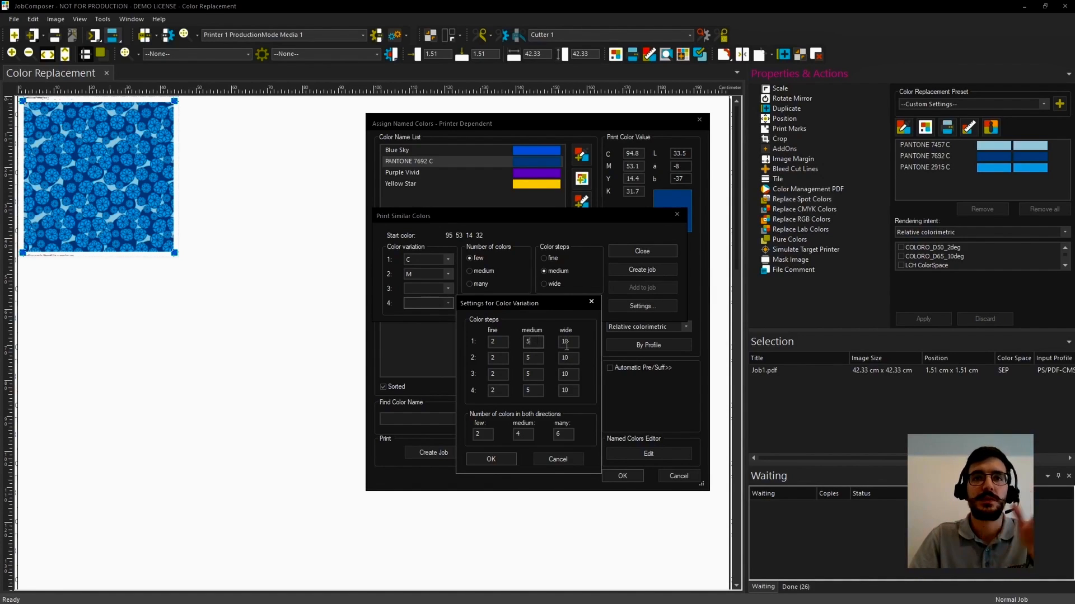
{"action": "left_click", "coordinate": [513, 461]}
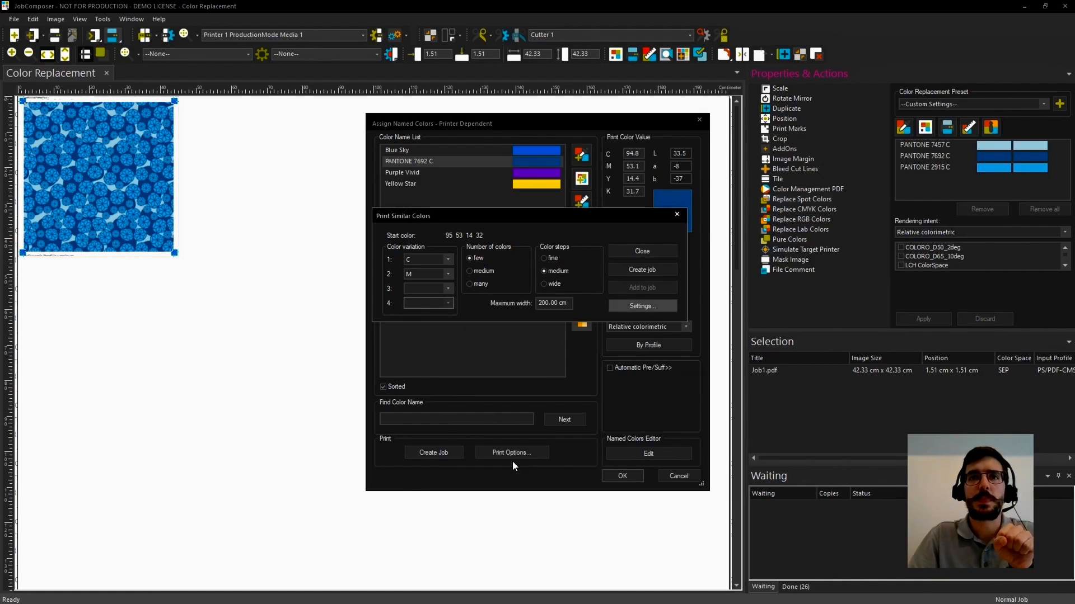
Create the similar-colors chart job with a medium number of colors, and close the named color dialogs
{"action": "left_click", "coordinate": [479, 259]}
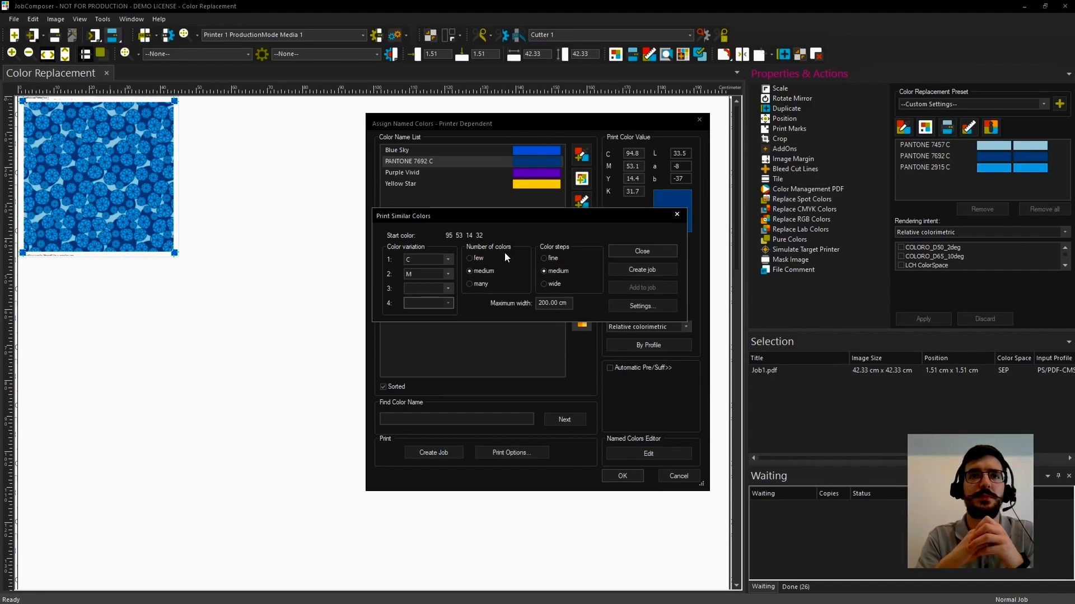
{"action": "left_click", "coordinate": [629, 270]}
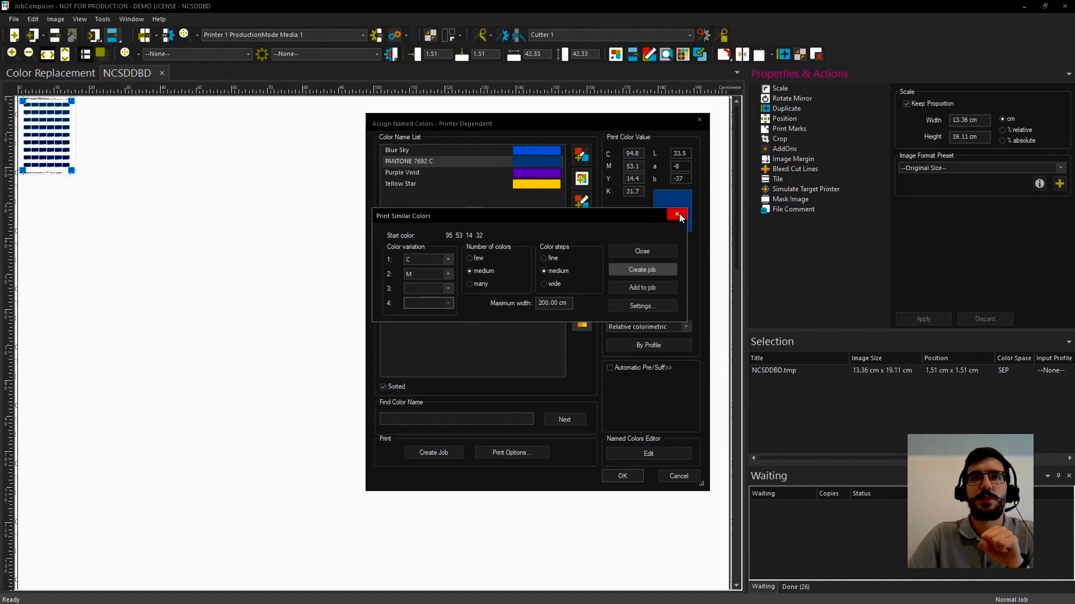
{"action": "left_click", "coordinate": [679, 216]}
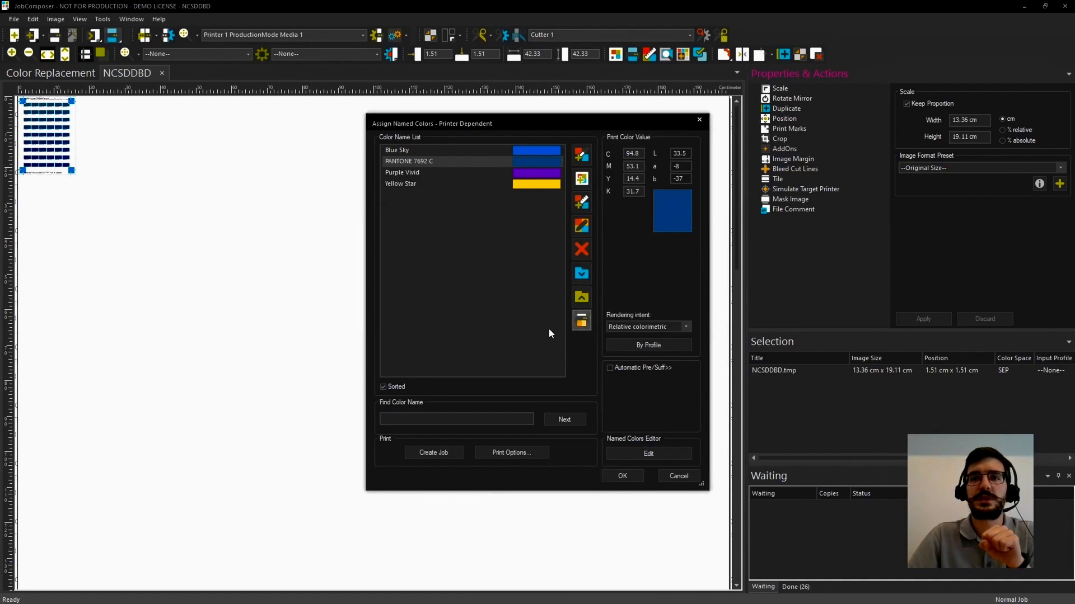
{"action": "left_click", "coordinate": [622, 476]}
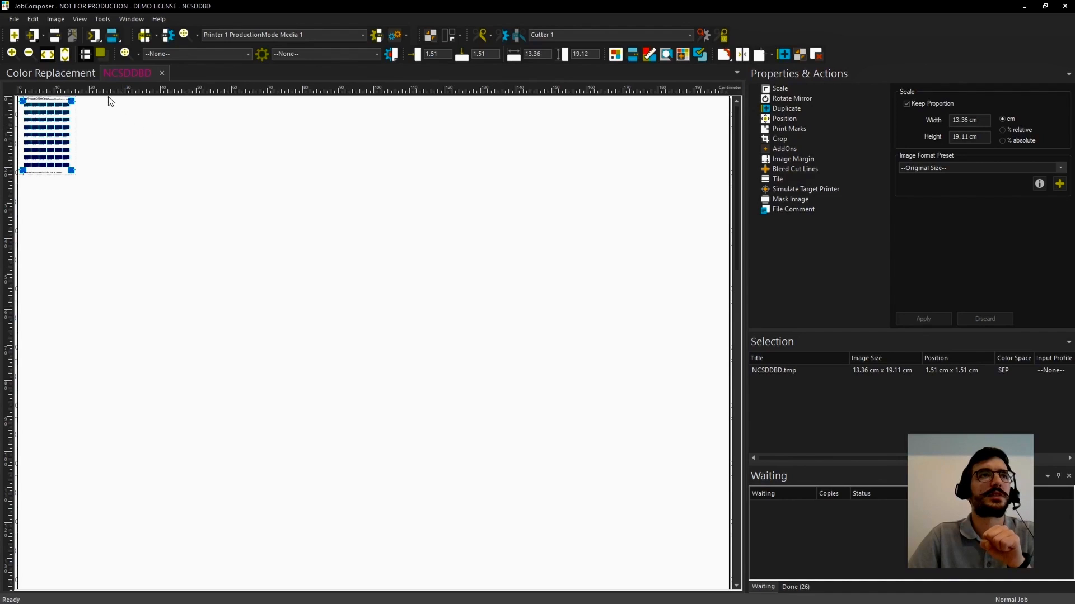
Examine the color patches and their CMYK labels in the generated similar-colors chart
{"action": "left_click", "coordinate": [10, 54]}
{"action": "left_click", "coordinate": [10, 55]}
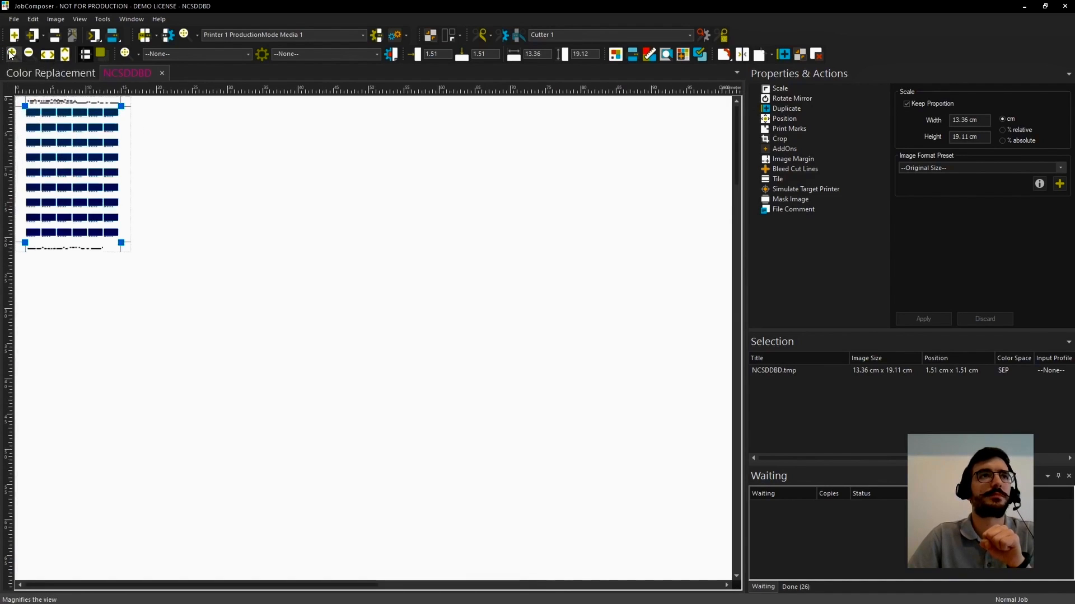
{"action": "left_click", "coordinate": [10, 54]}
{"action": "left_click", "coordinate": [10, 54]}
{"action": "left_click", "coordinate": [10, 54]}
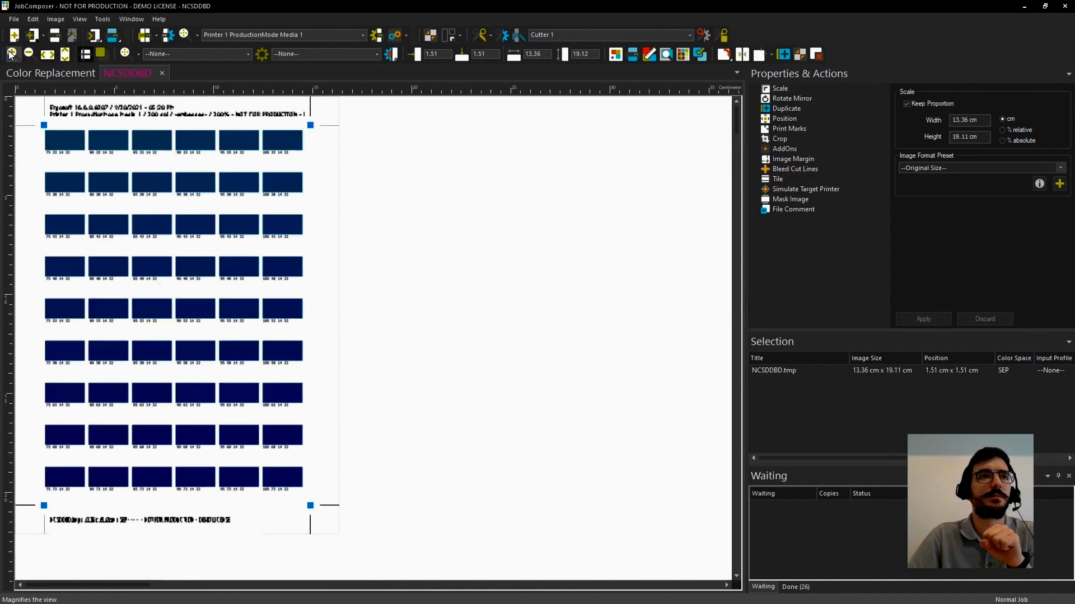
{"action": "left_click", "coordinate": [10, 54]}
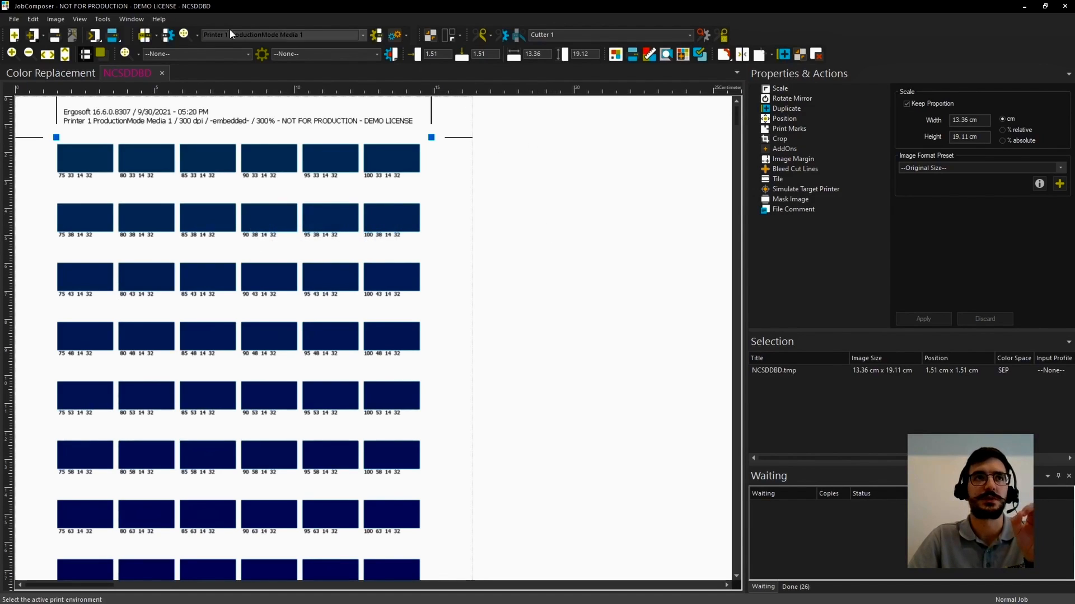
Set the printer-dependent named color PANTONE 7692 C to C 85 and M 38, and confirm the change
{"action": "left_click", "coordinate": [113, 36]}
{"action": "left_click_drag", "start_coordinate": [478, 125], "coordinate": [506, 142]}
{"action": "left_click", "coordinate": [457, 177]}
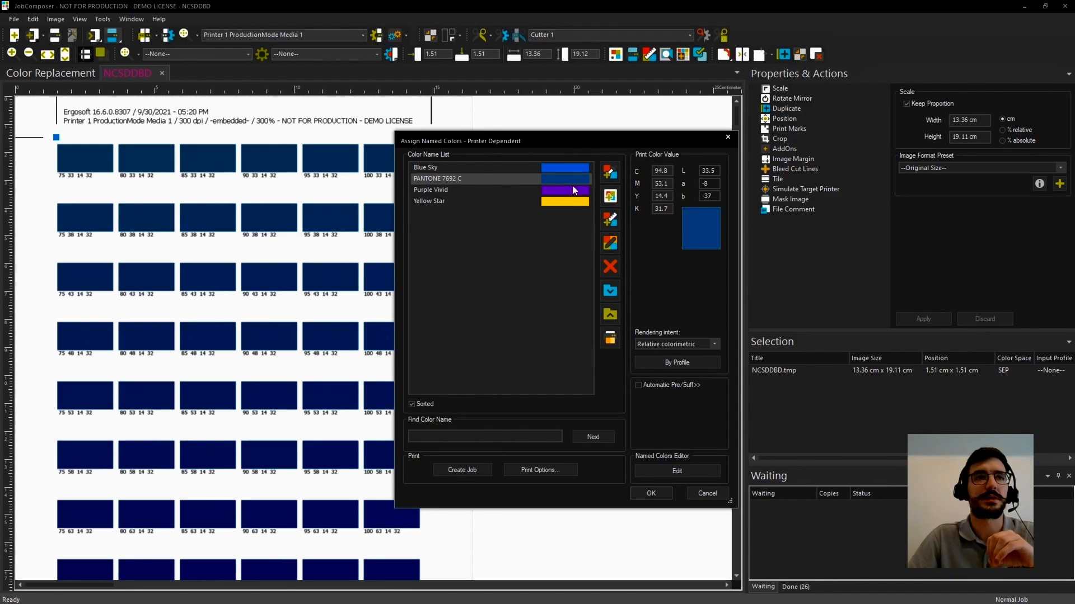
{"action": "left_click_drag", "start_coordinate": [668, 171], "coordinate": [621, 168]}
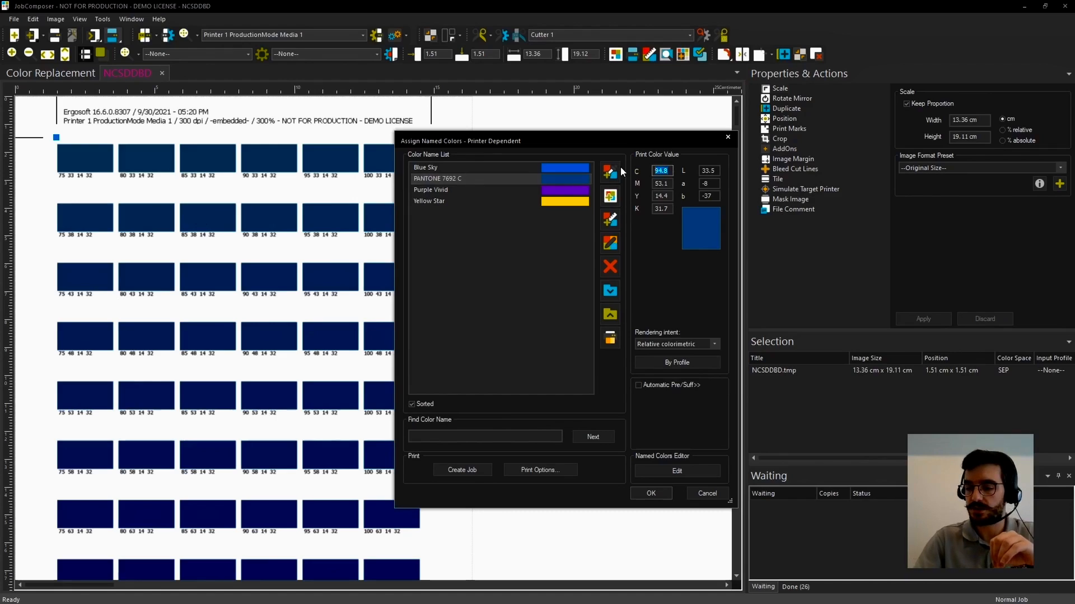
{"action": "type", "text": "85"}
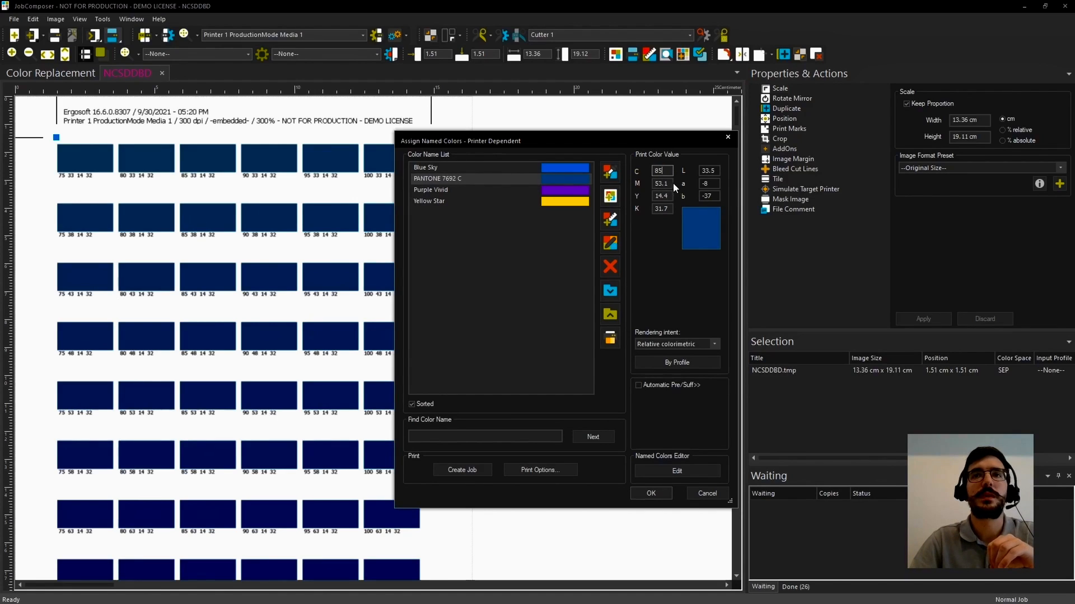
{"action": "key", "text": "Tab"}
{"action": "type", "text": "38"}
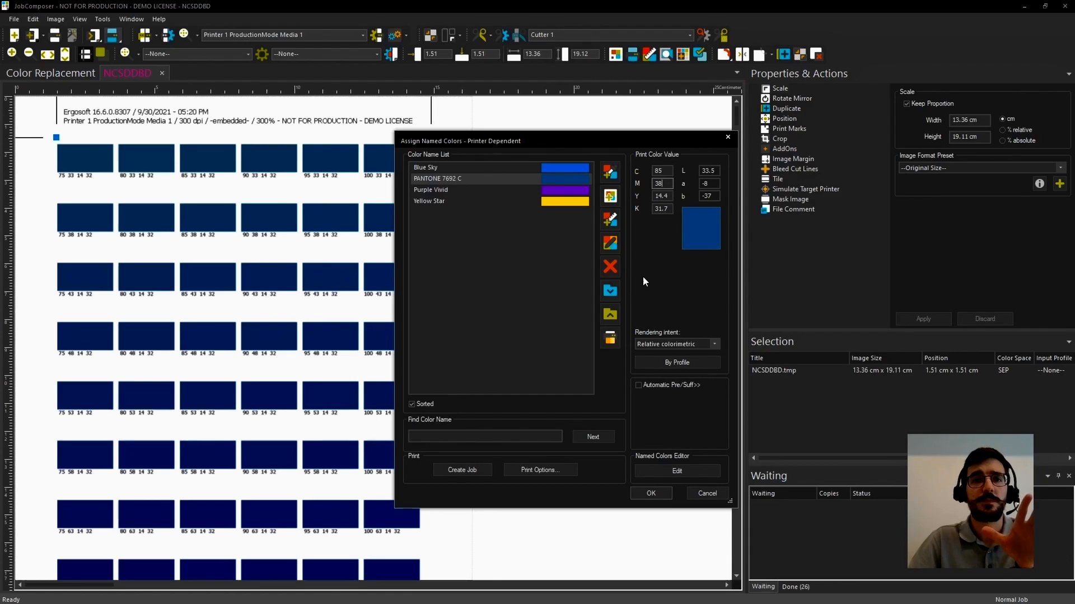
{"action": "left_click", "coordinate": [650, 493]}
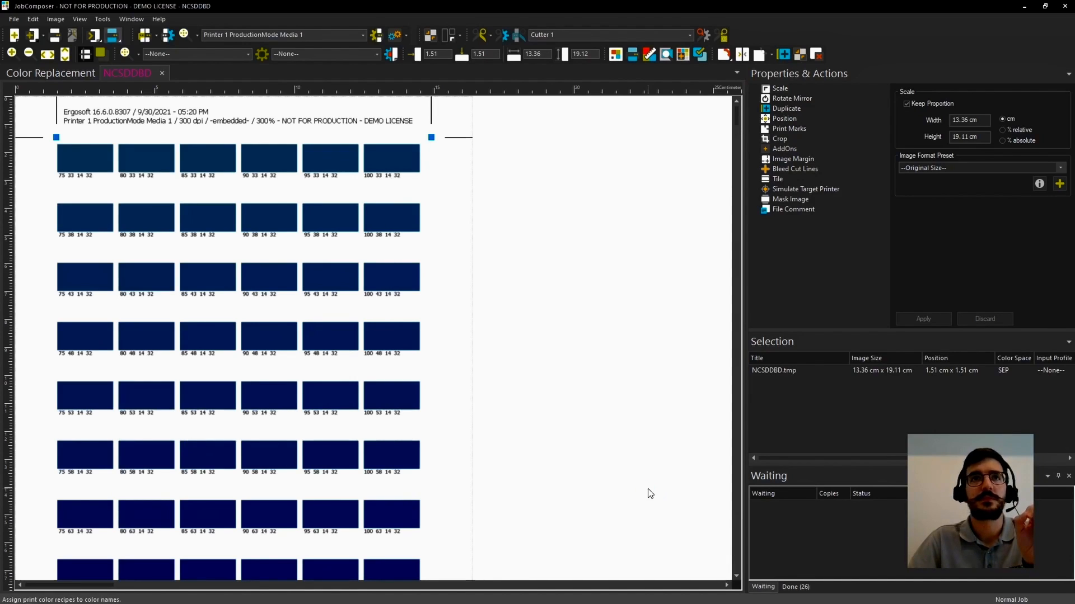
Close the similar-colors chart job and replace Job1.pdf's PANTONE 7692 C spot color with the printer-dependent named color of the same name
{"action": "left_click", "coordinate": [162, 73]}
{"action": "left_click", "coordinate": [549, 333]}
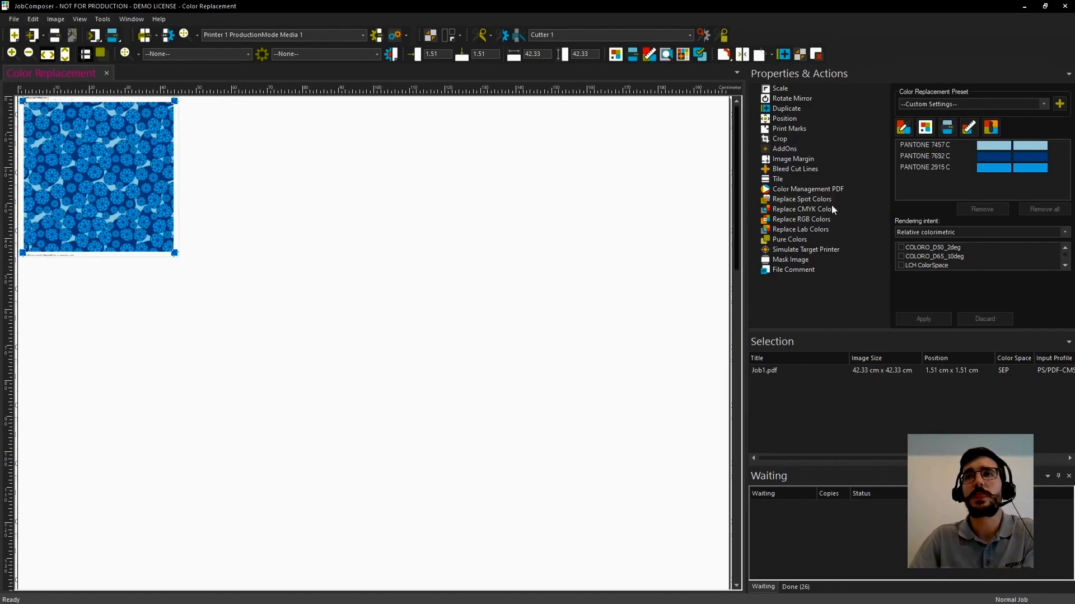
{"action": "left_click", "coordinate": [944, 159]}
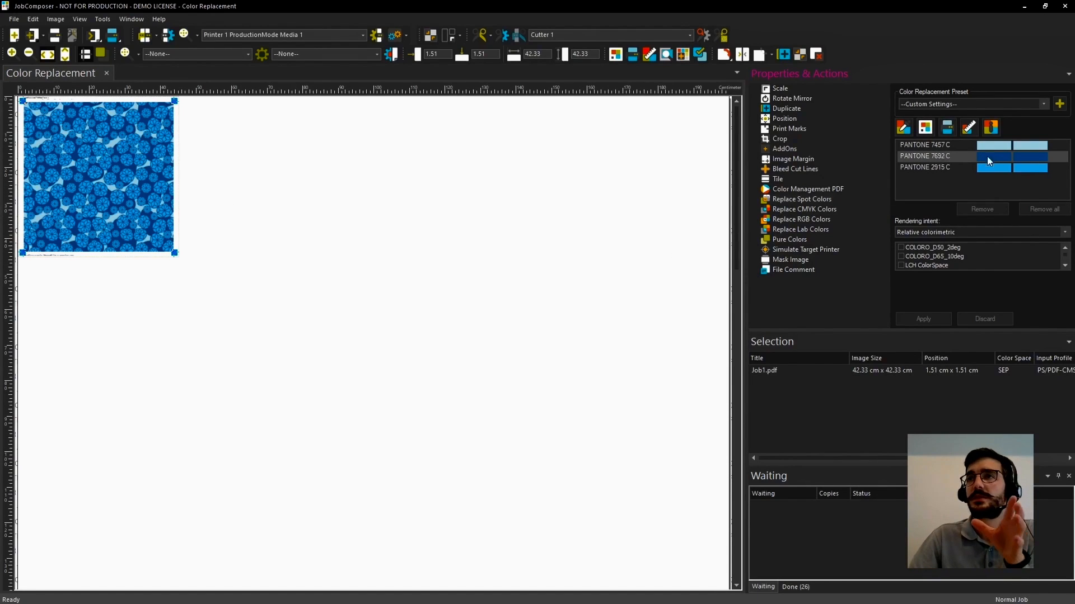
{"action": "left_click", "coordinate": [947, 128]}
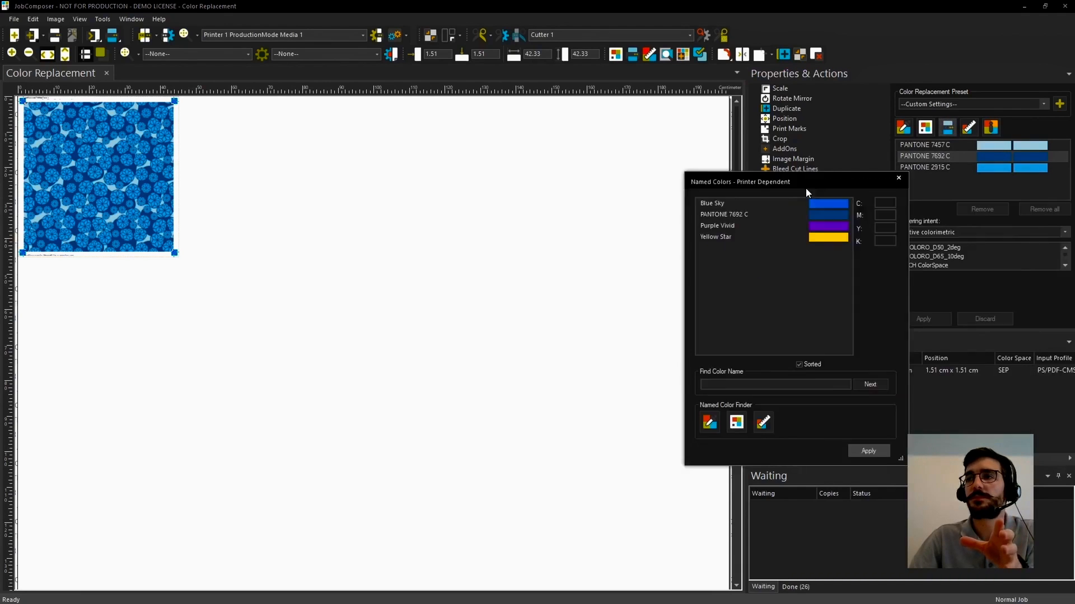
{"action": "left_click_drag", "start_coordinate": [805, 188], "coordinate": [549, 187]}
{"action": "left_click", "coordinate": [482, 216]}
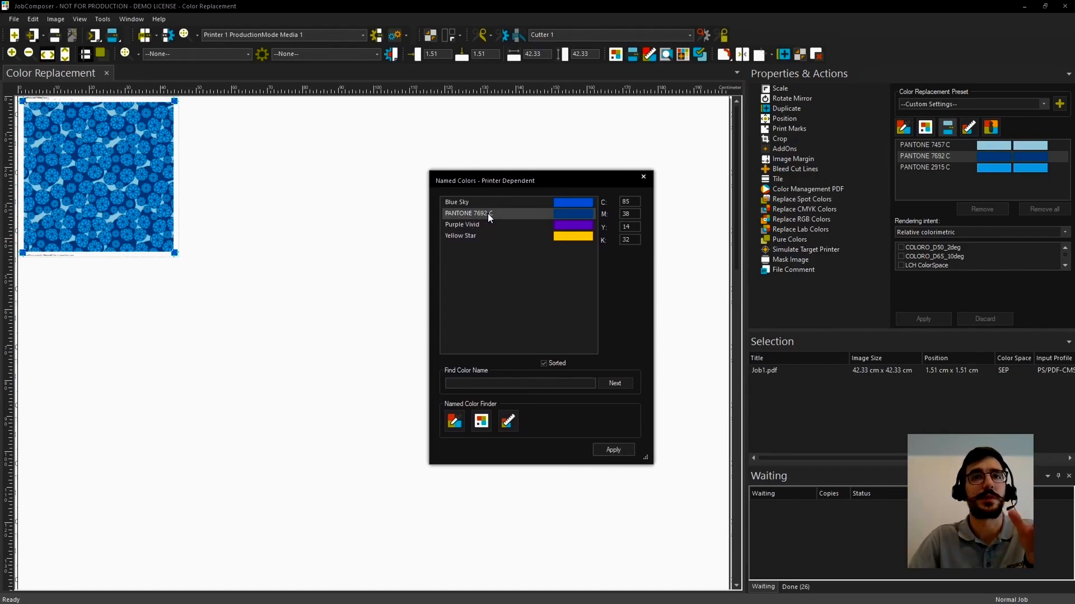
{"action": "left_click", "coordinate": [613, 450]}
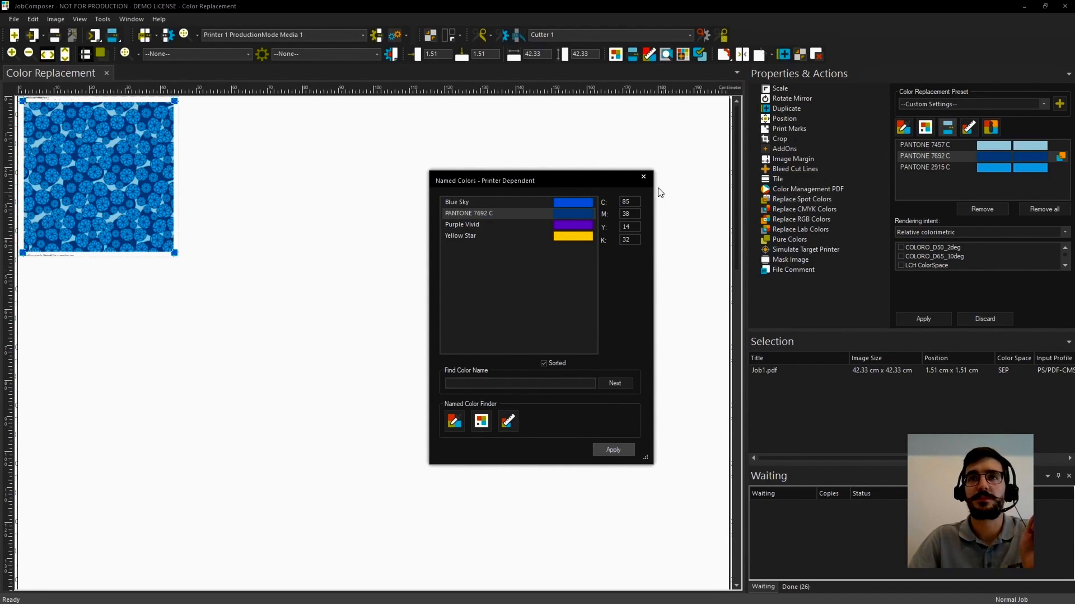
{"action": "left_click", "coordinate": [644, 177]}
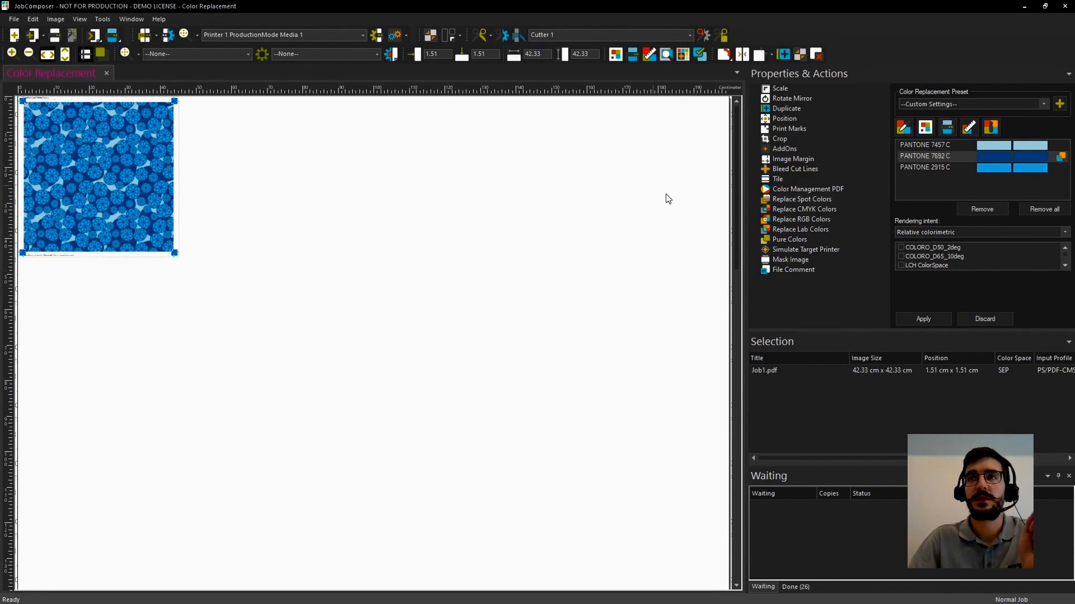
{"action": "left_click", "coordinate": [912, 318]}
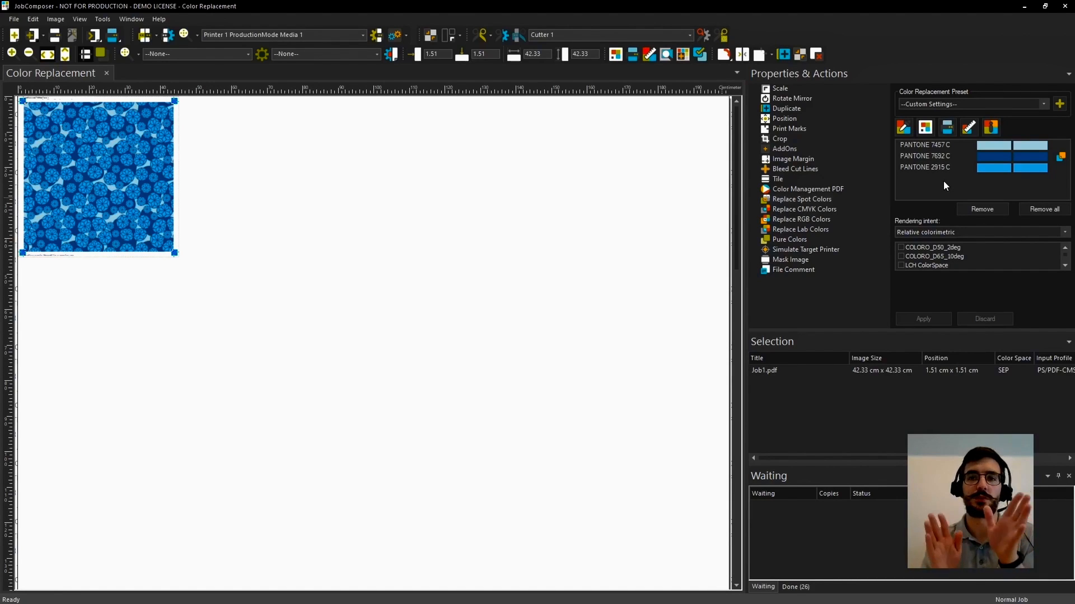
Import the recent images Step&repeat_sky.tif and ErgoSoft_logo_small_black_100601.pdf into the Color Replacement job
{"action": "right_click", "coordinate": [271, 148]}
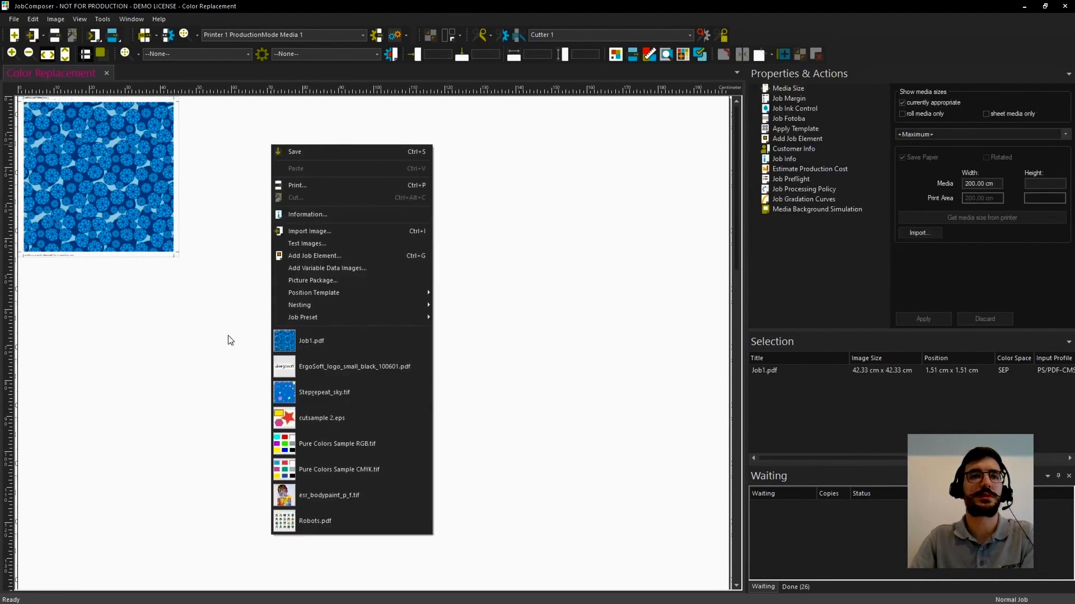
{"action": "left_click", "coordinate": [325, 394]}
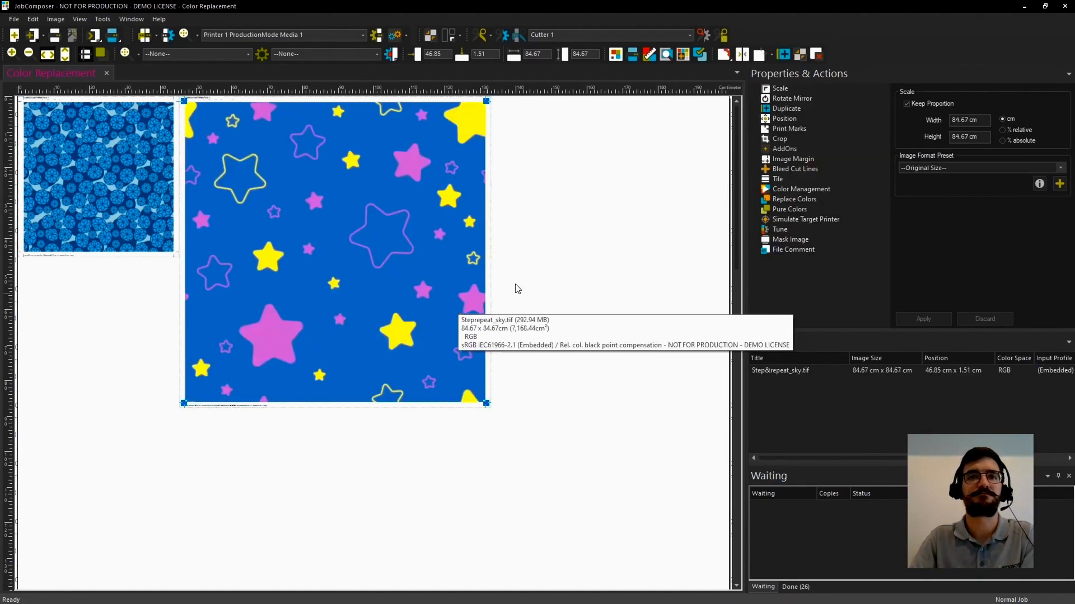
{"action": "right_click", "coordinate": [521, 276]}
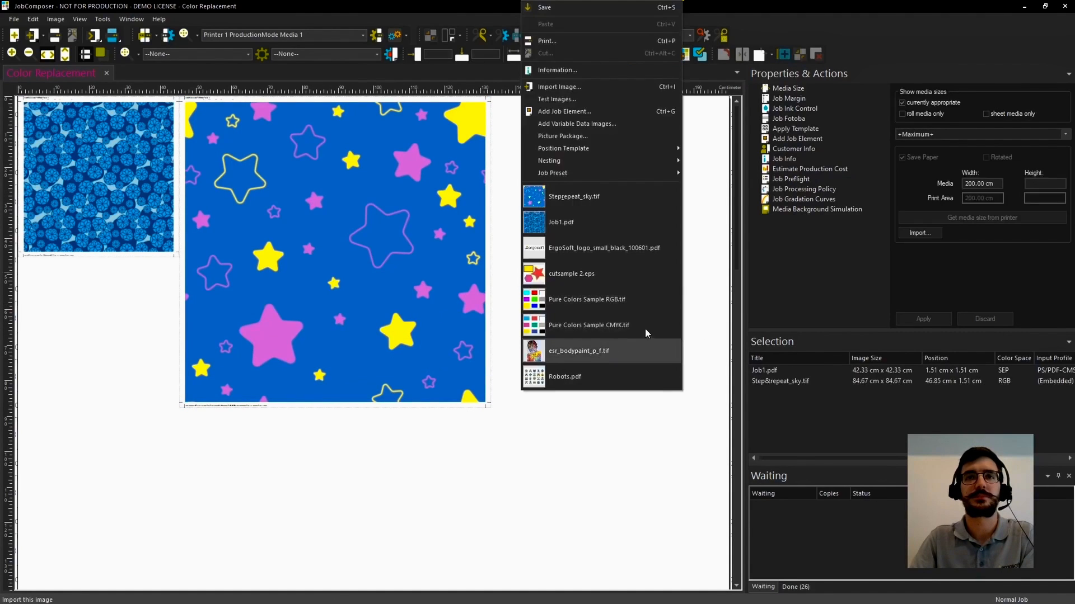
{"action": "left_click", "coordinate": [633, 246]}
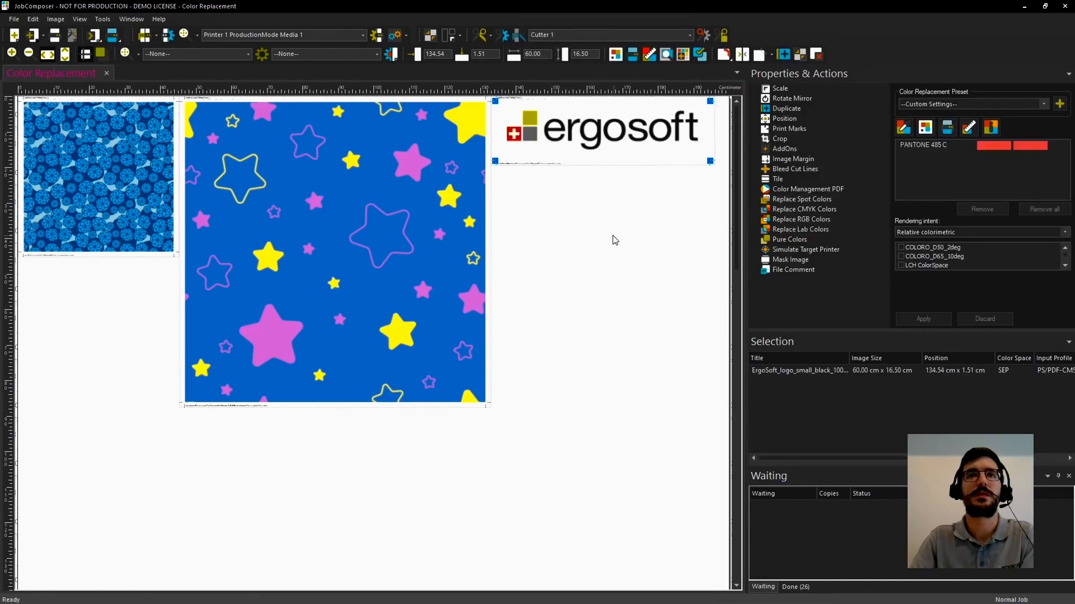
List the replaceable colors of the Step&repeat_sky.tif star image
{"action": "left_click", "coordinate": [312, 201]}
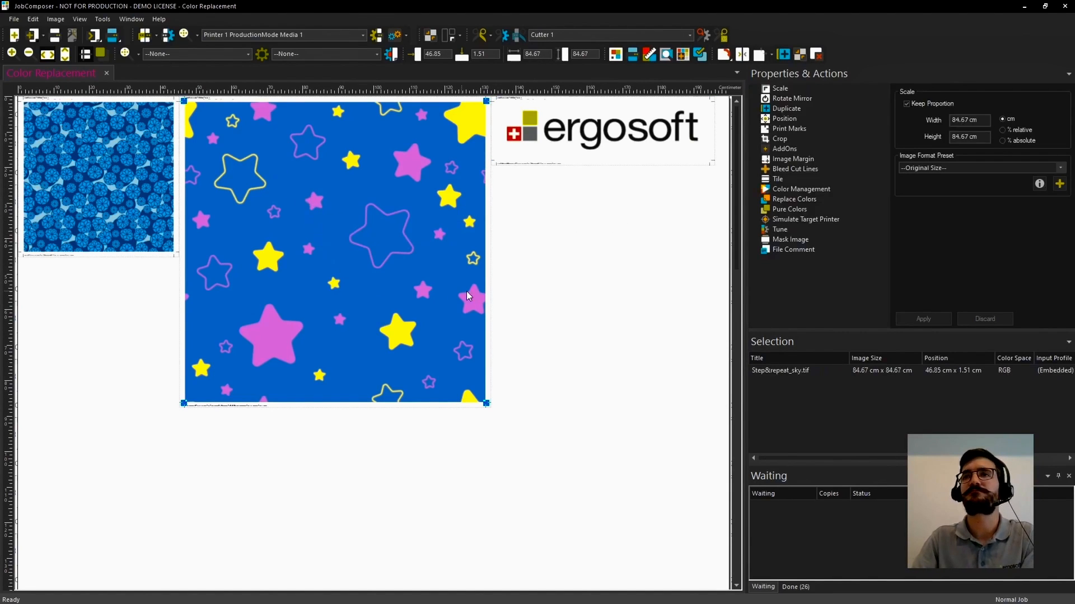
{"action": "left_click", "coordinate": [806, 199]}
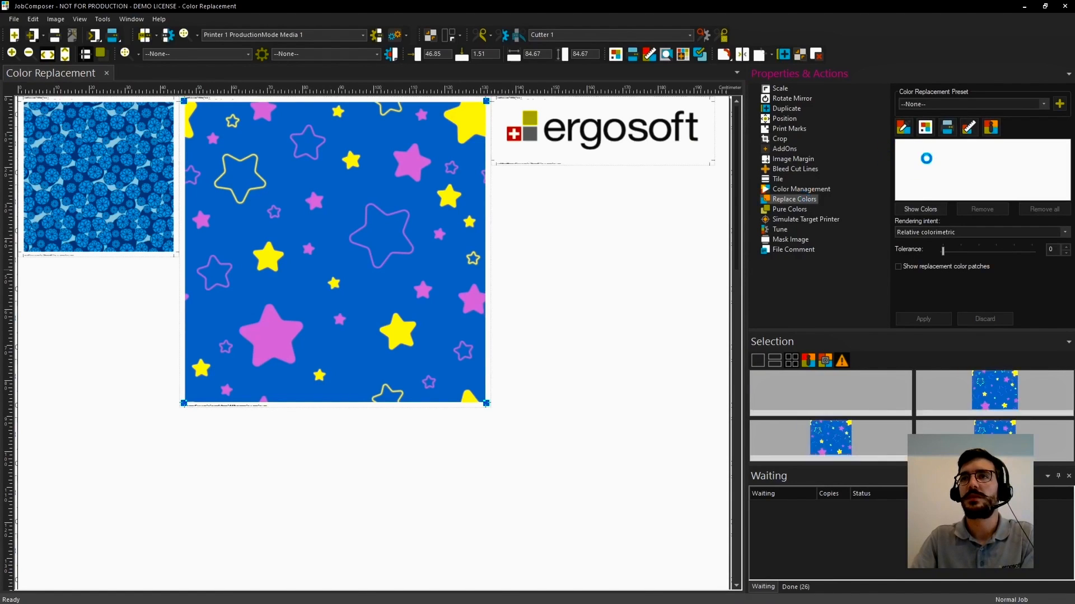
{"action": "left_click", "coordinate": [925, 212]}
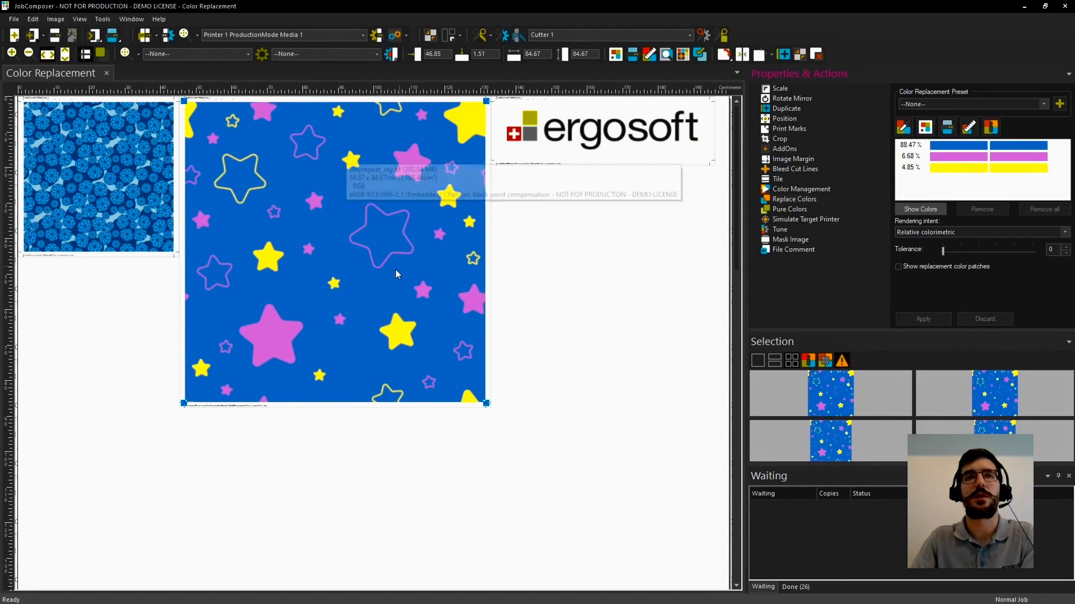
Replace the star image's blue background with a bright green of about C 62.6, M 0, Y 96.6, K 0.2 using the color picker
{"action": "left_click", "coordinate": [933, 145]}
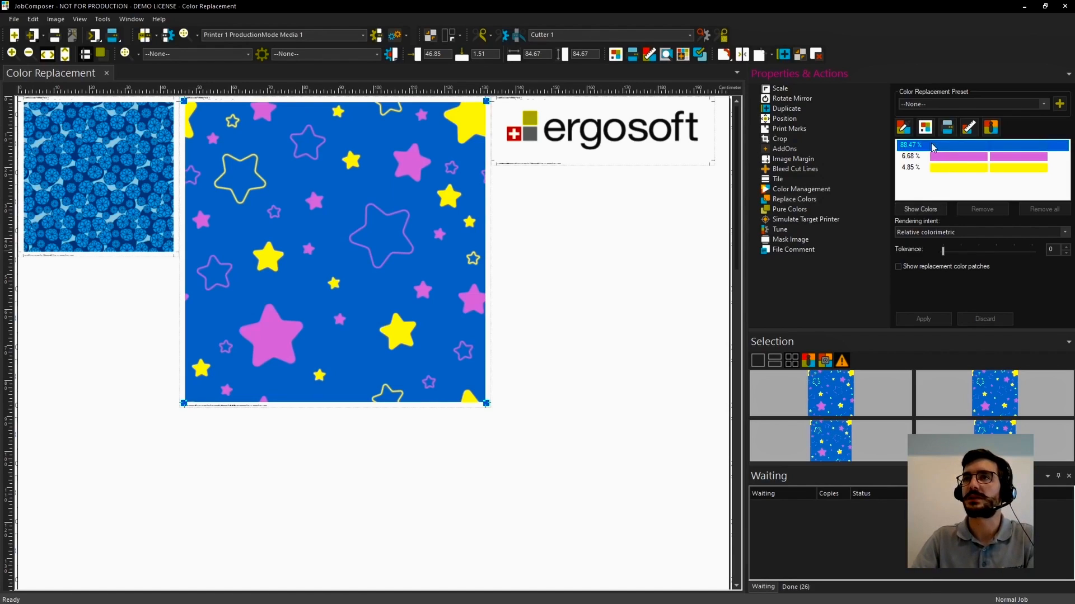
{"action": "left_click", "coordinate": [903, 126]}
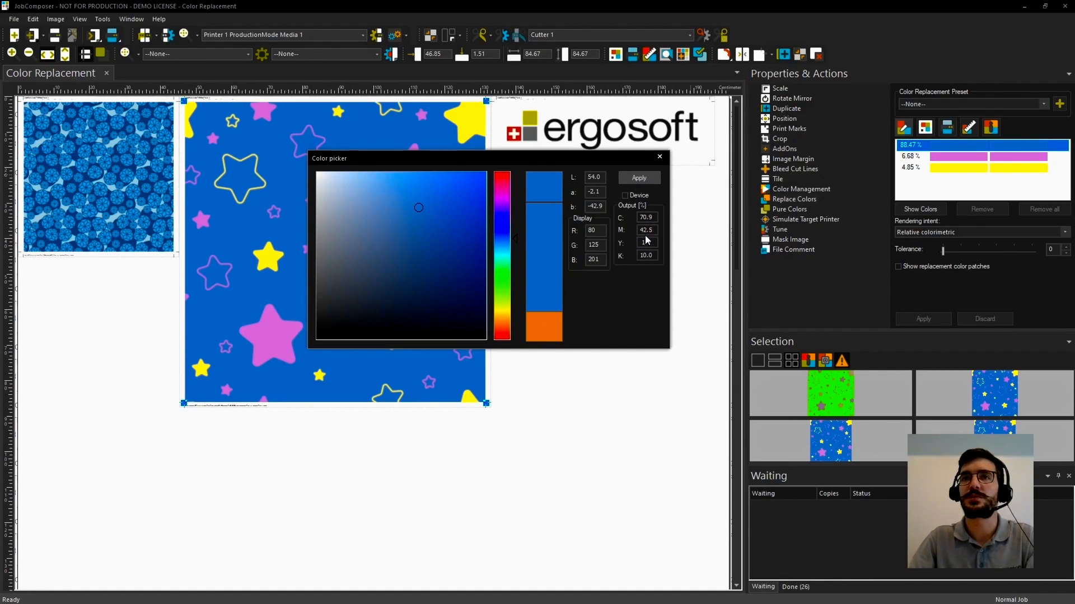
{"action": "left_click", "coordinate": [501, 205]}
{"action": "mouse_move", "coordinate": [501, 204]}
{"action": "left_mouse_down"}
{"action": "mouse_move", "coordinate": [503, 282]}
{"action": "mouse_move", "coordinate": [454, 197]}
{"action": "left_mouse_up"}
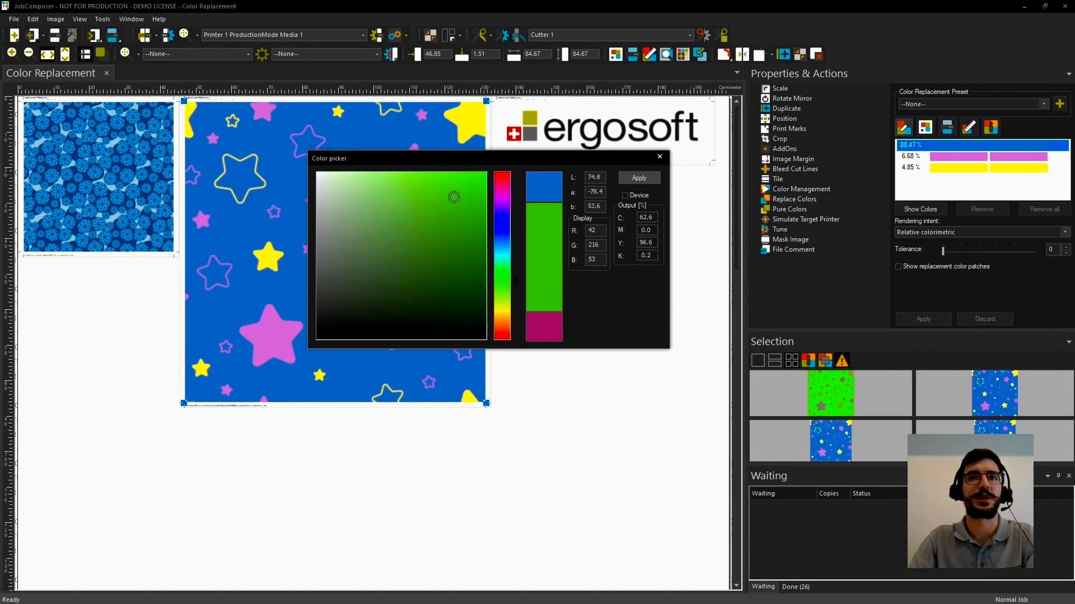
{"action": "left_click", "coordinate": [639, 177]}
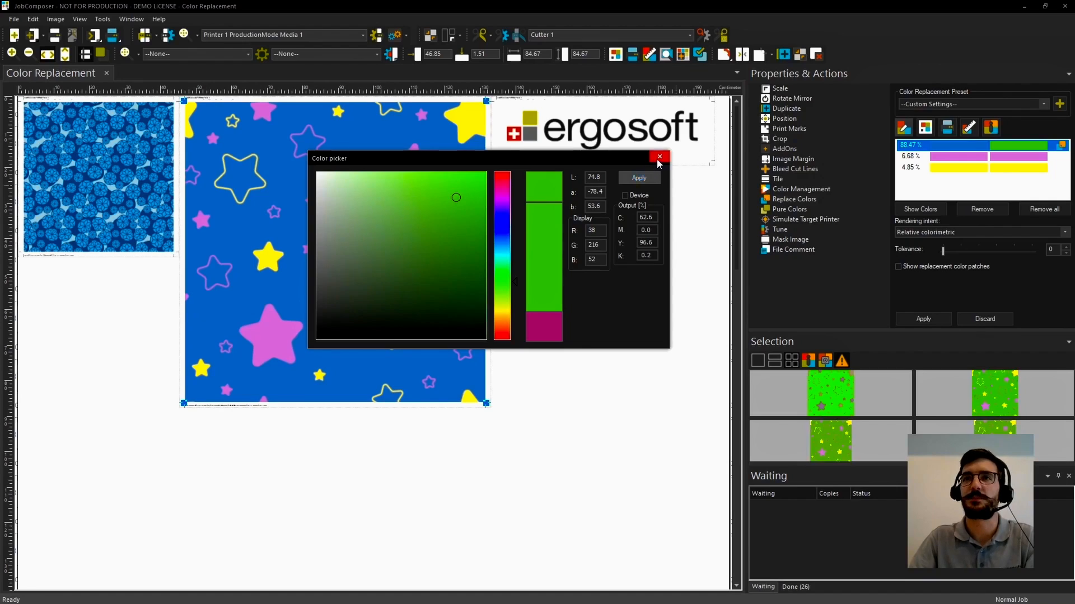
{"action": "left_click", "coordinate": [658, 157]}
{"action": "left_click", "coordinate": [933, 317]}
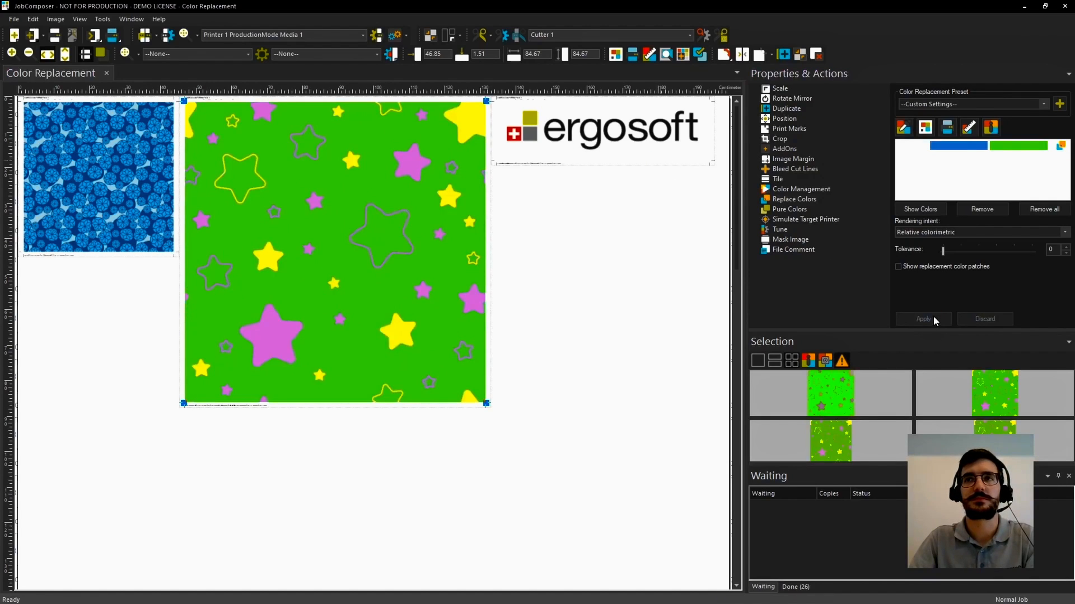
Remove the green replacement from the star image's blue background color and apply the change
{"action": "left_click", "coordinate": [982, 208]}
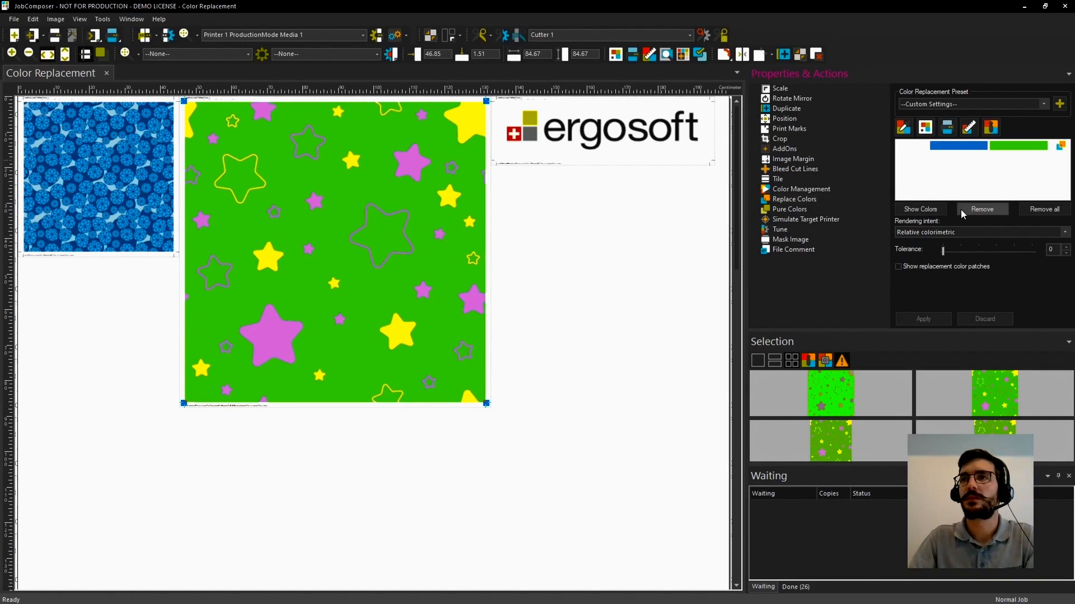
{"action": "left_click", "coordinate": [941, 209]}
{"action": "left_click", "coordinate": [979, 147]}
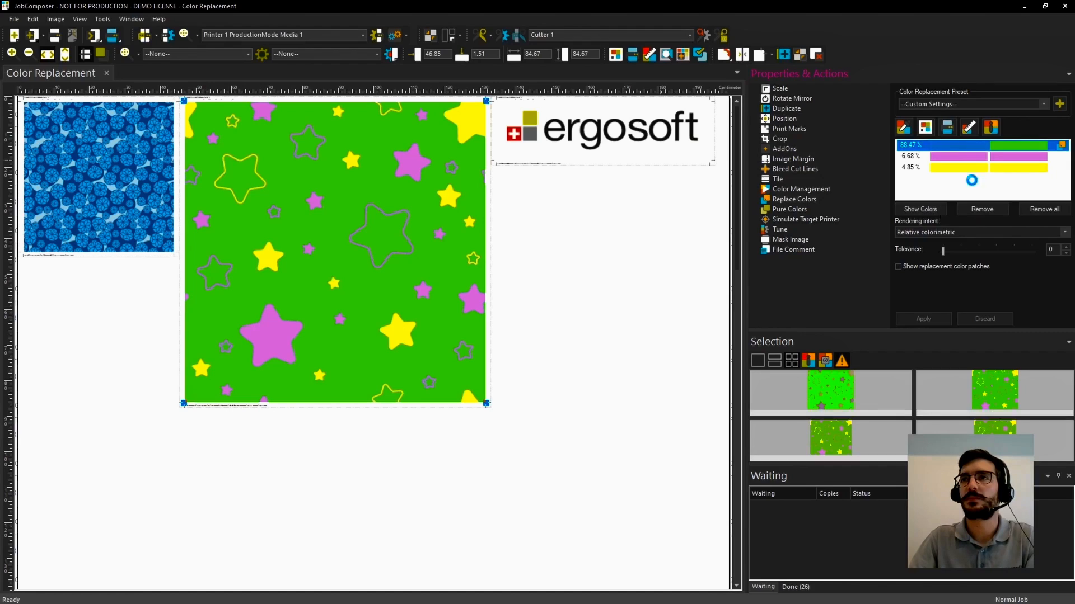
{"action": "left_click", "coordinate": [969, 210]}
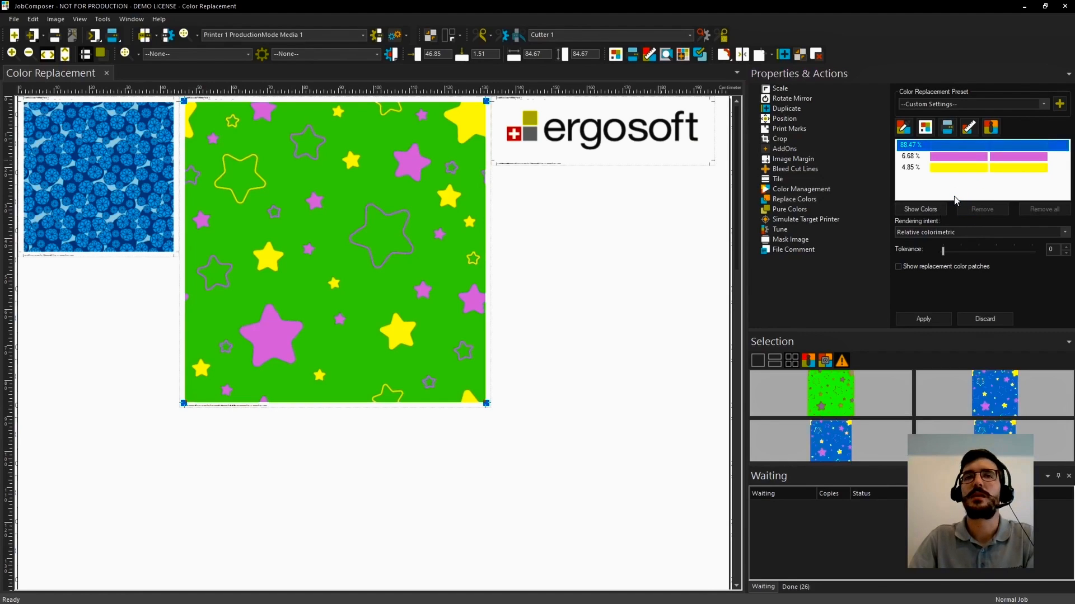
{"action": "left_click", "coordinate": [925, 319]}
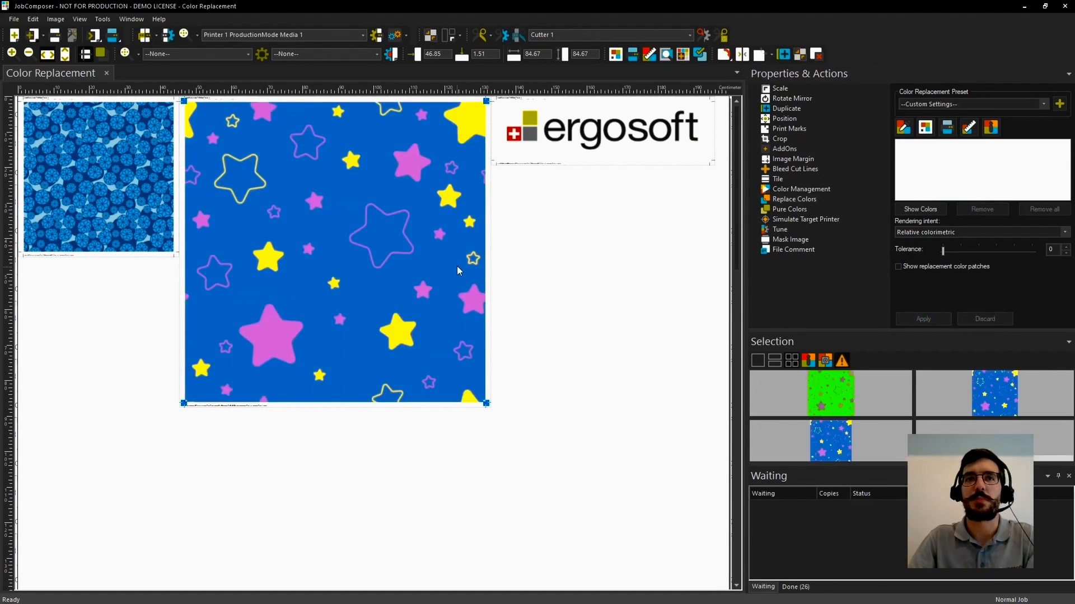
Replace the star image's blue background with PANTONE 2141 C from the PANTONE Solid Coated V4_M0_D50_2deg swatchbook
{"action": "left_click", "coordinate": [935, 209]}
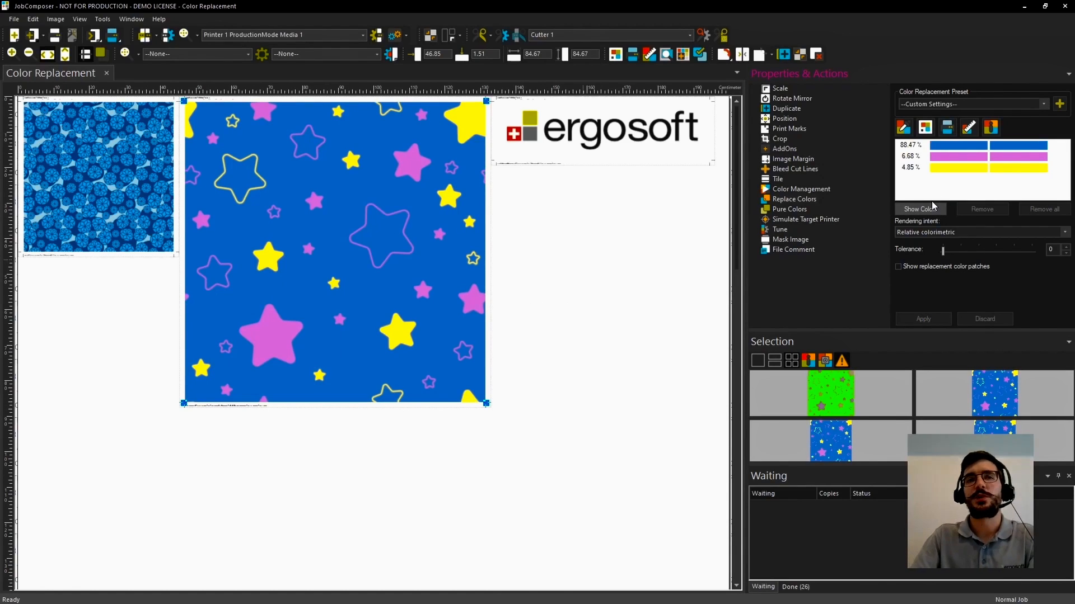
{"action": "left_click", "coordinate": [939, 147]}
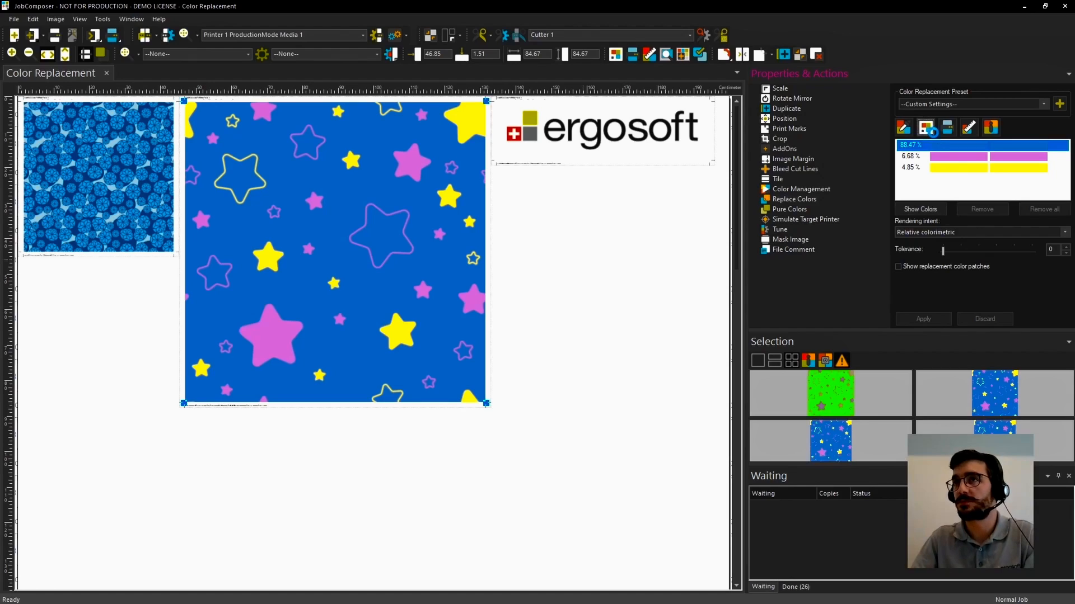
{"action": "left_click", "coordinate": [928, 125]}
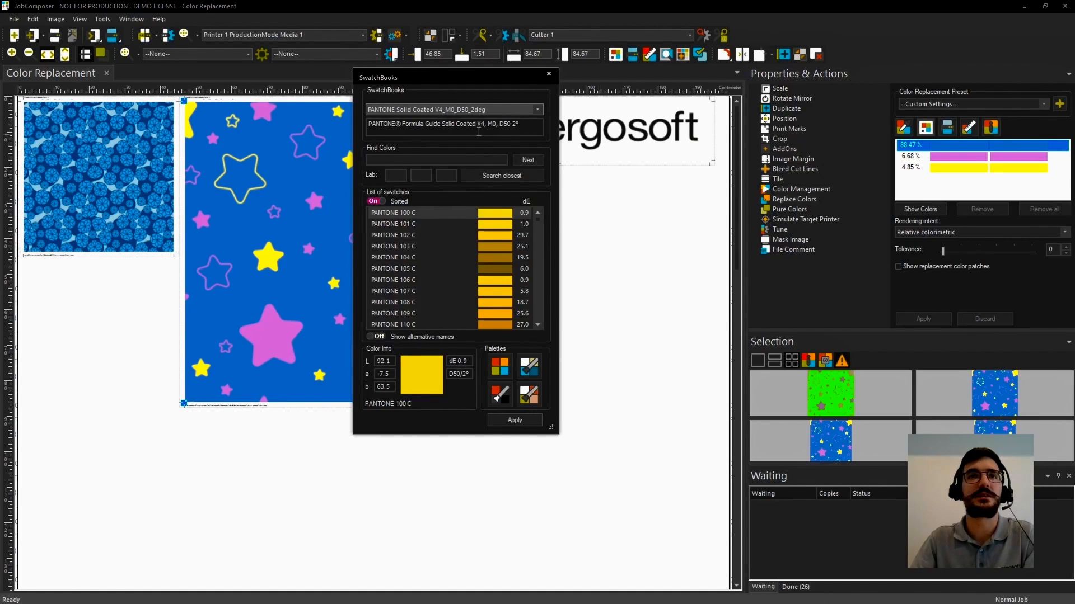
{"action": "left_click_drag", "start_coordinate": [537, 220], "coordinate": [535, 234]}
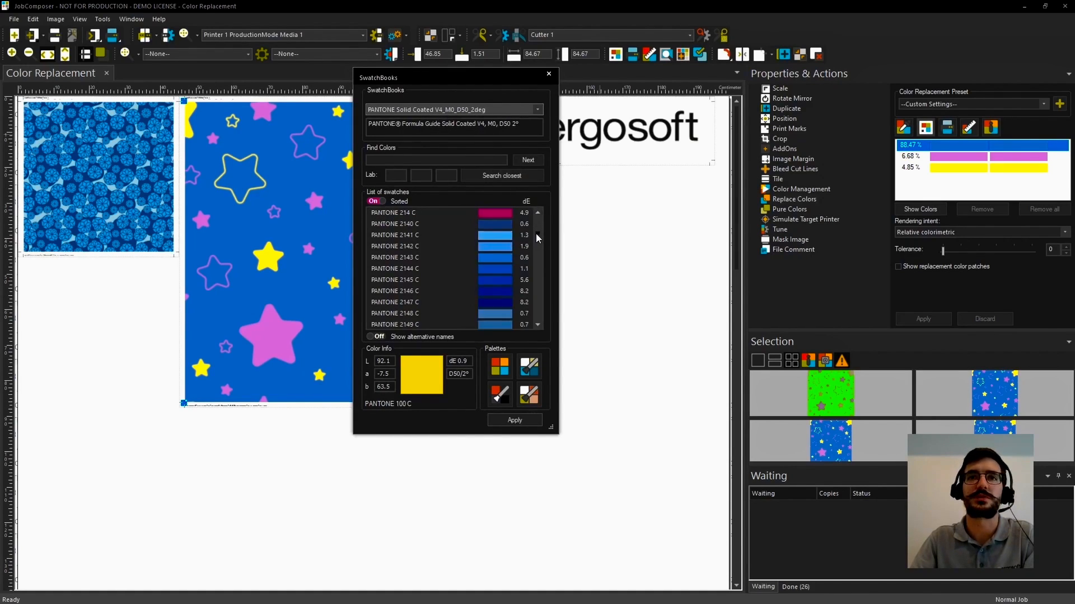
{"action": "left_click", "coordinate": [455, 241]}
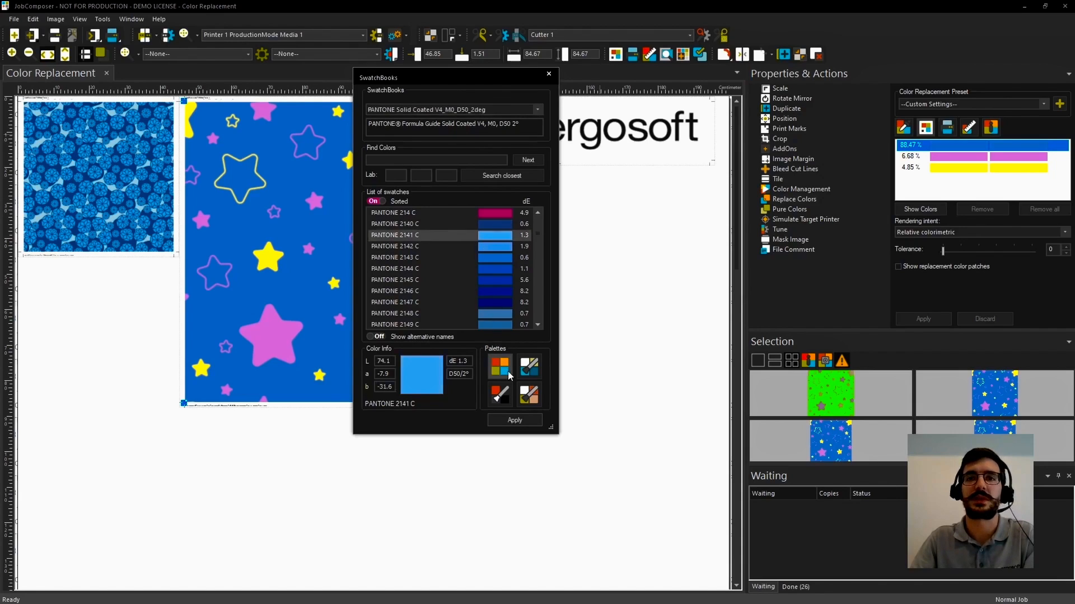
{"action": "left_click", "coordinate": [513, 421]}
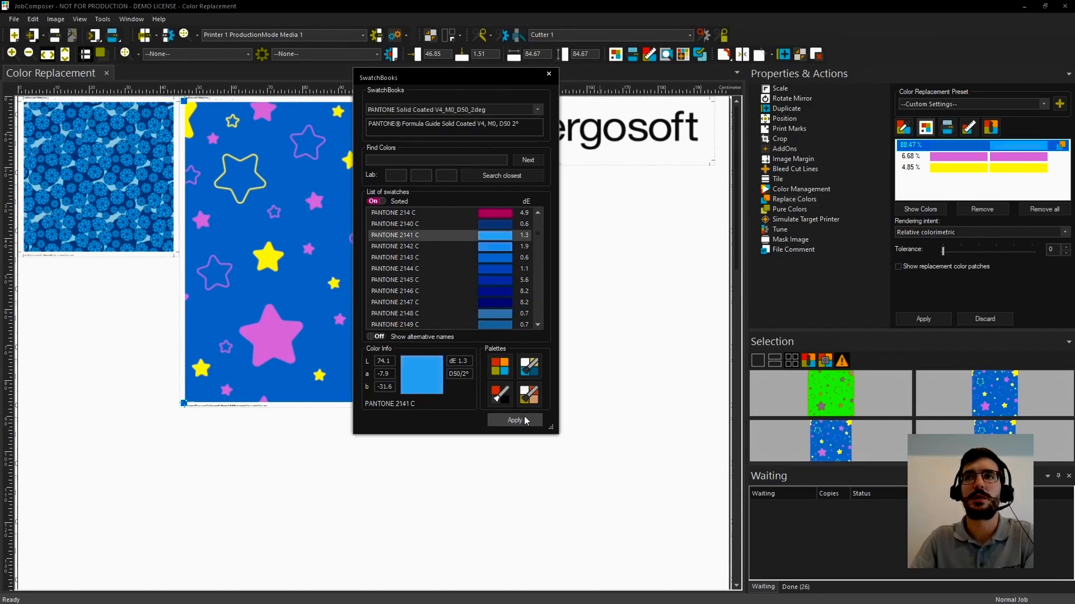
{"action": "left_click", "coordinate": [941, 321]}
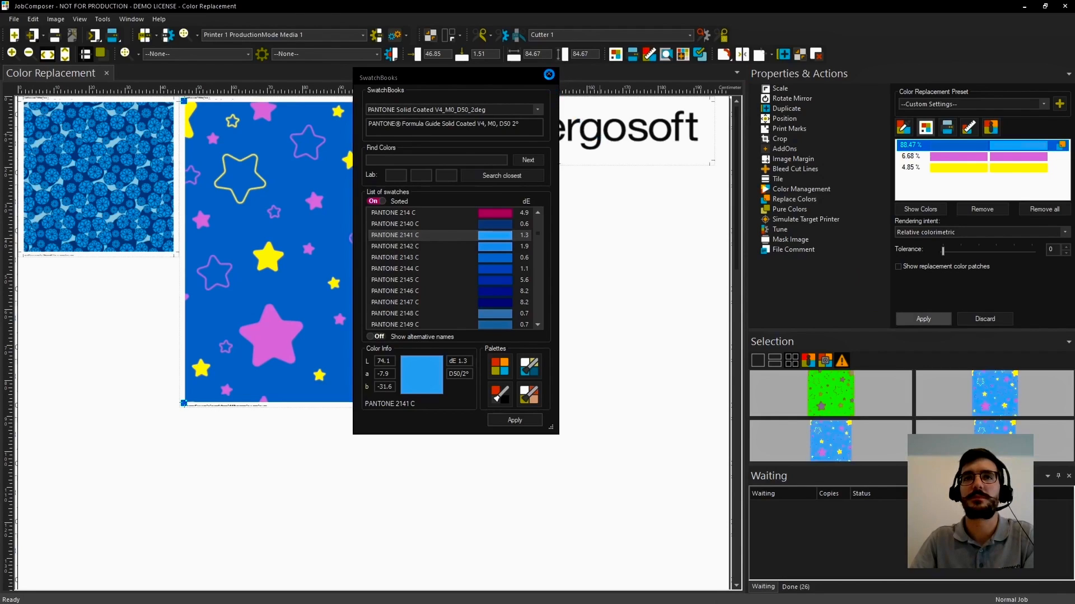
Replace the star image's pink color with the printer-dependent named color Purple Vivid, apply the change, and list the image's colors again
{"action": "left_click", "coordinate": [549, 74]}
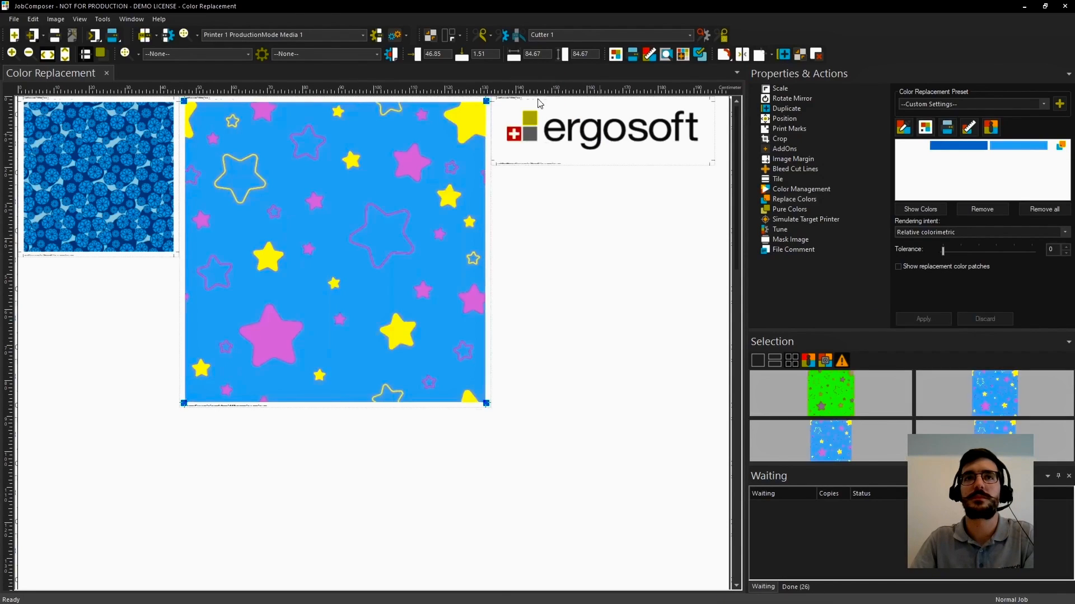
{"action": "left_click", "coordinate": [940, 206]}
{"action": "left_click", "coordinate": [946, 156]}
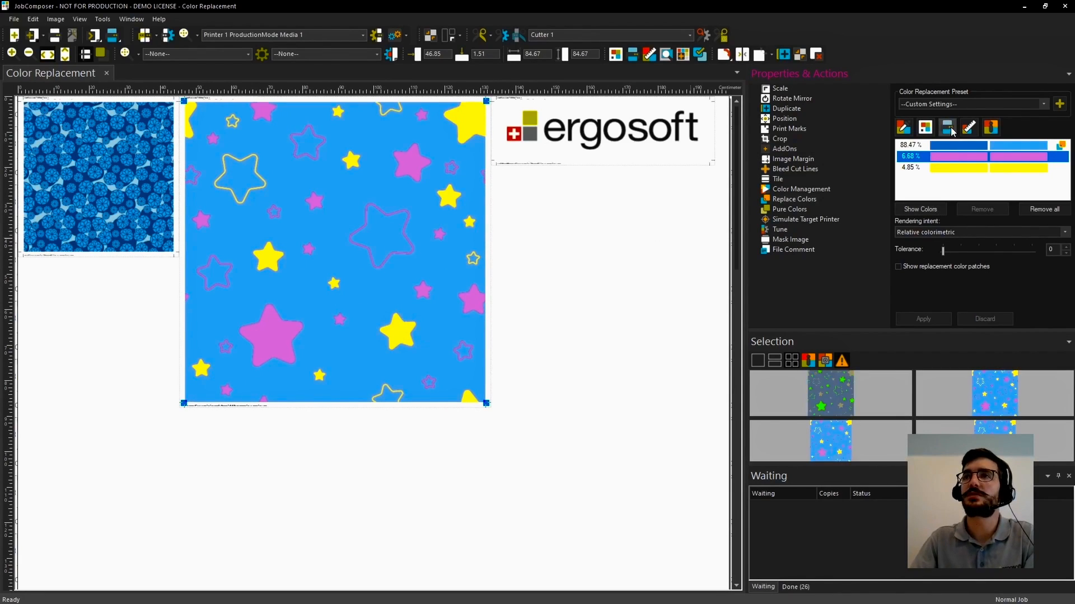
{"action": "left_click", "coordinate": [951, 131]}
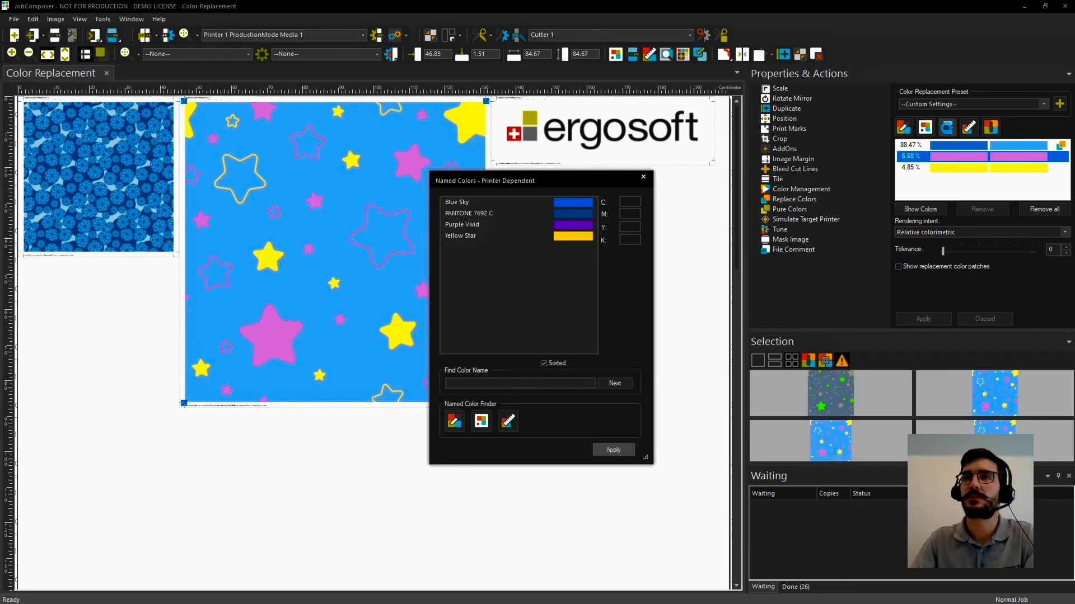
{"action": "left_click", "coordinate": [475, 226]}
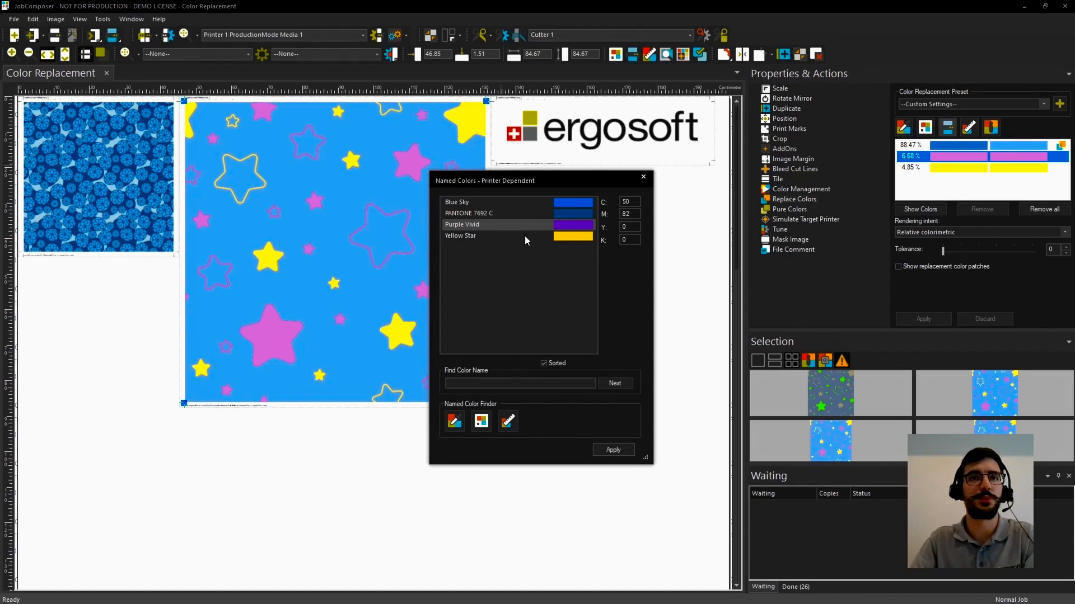
{"action": "left_click", "coordinate": [613, 450]}
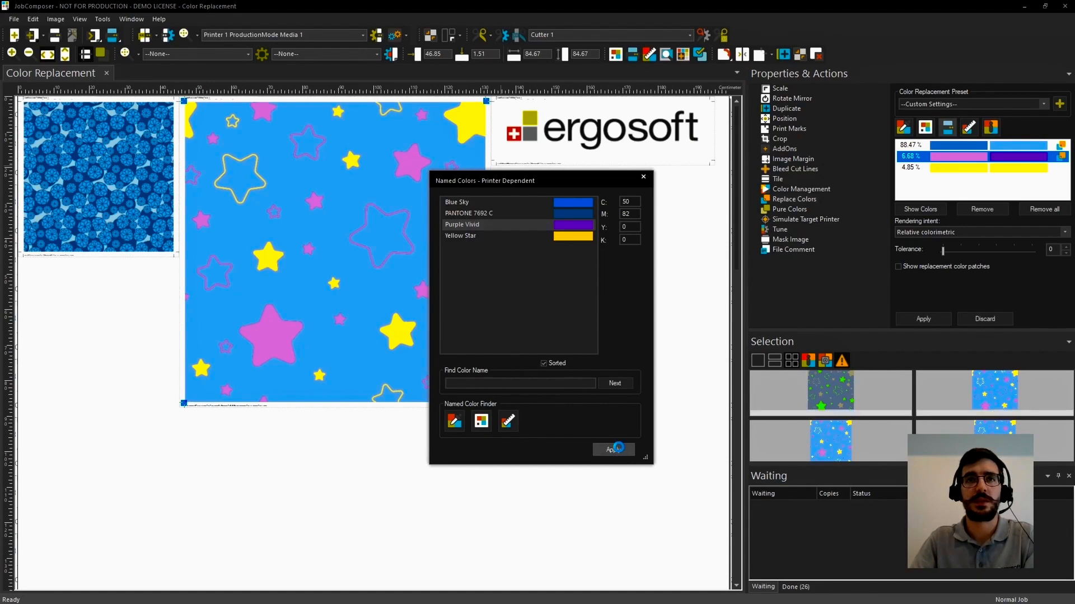
{"action": "left_click", "coordinate": [940, 318]}
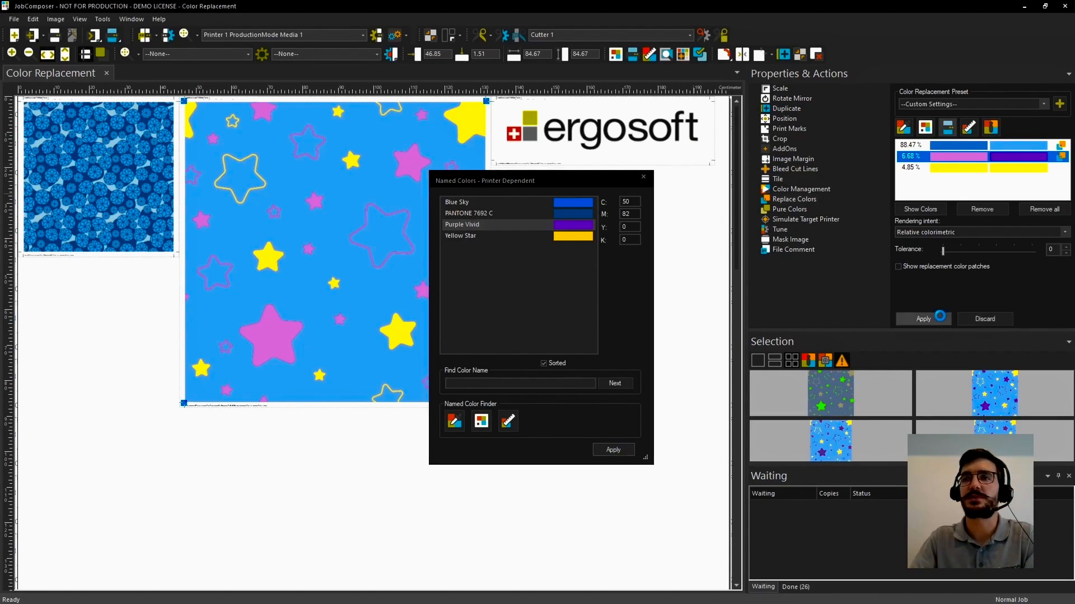
{"action": "left_click", "coordinate": [644, 179]}
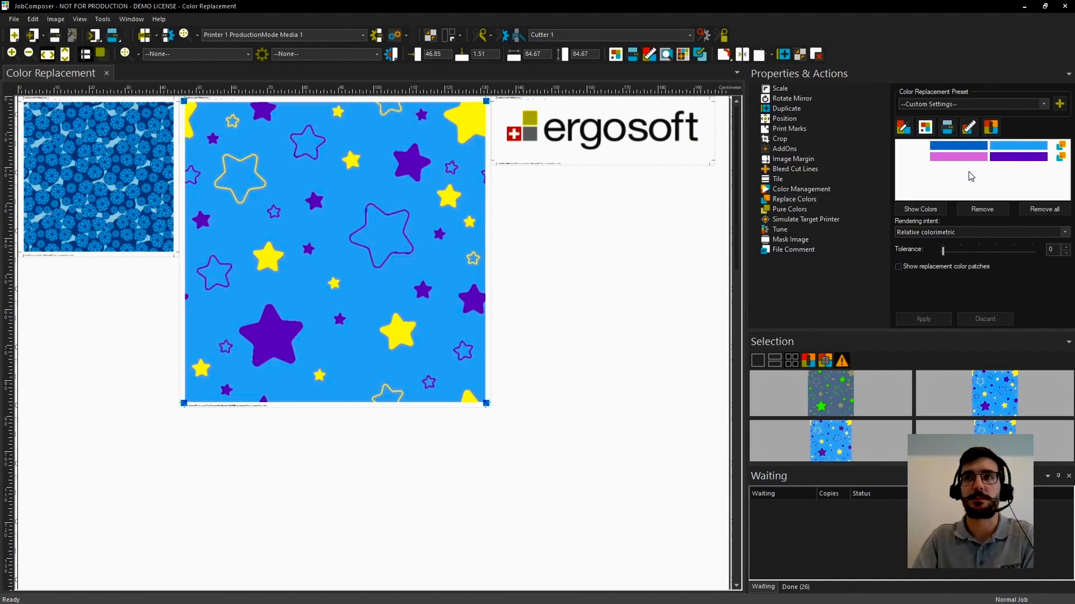
{"action": "left_click", "coordinate": [935, 211]}
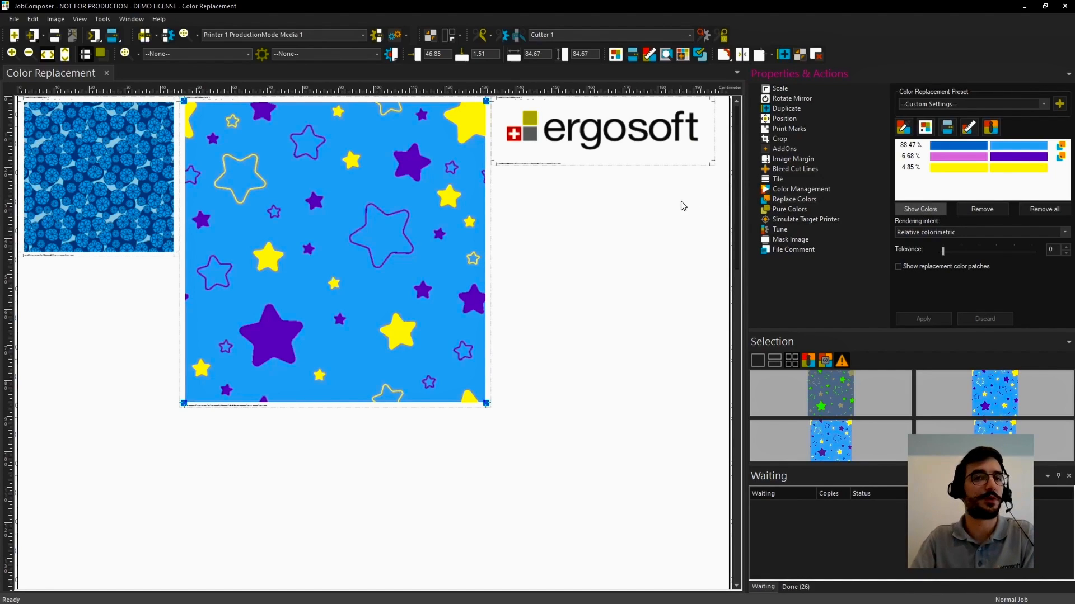
Inspect the ergosoft logo's replaceable spot and CMYK colors, selecting PANTONE 485 C and the olive color C 43, M 0, Y 100, K 0
{"action": "left_click", "coordinate": [587, 140]}
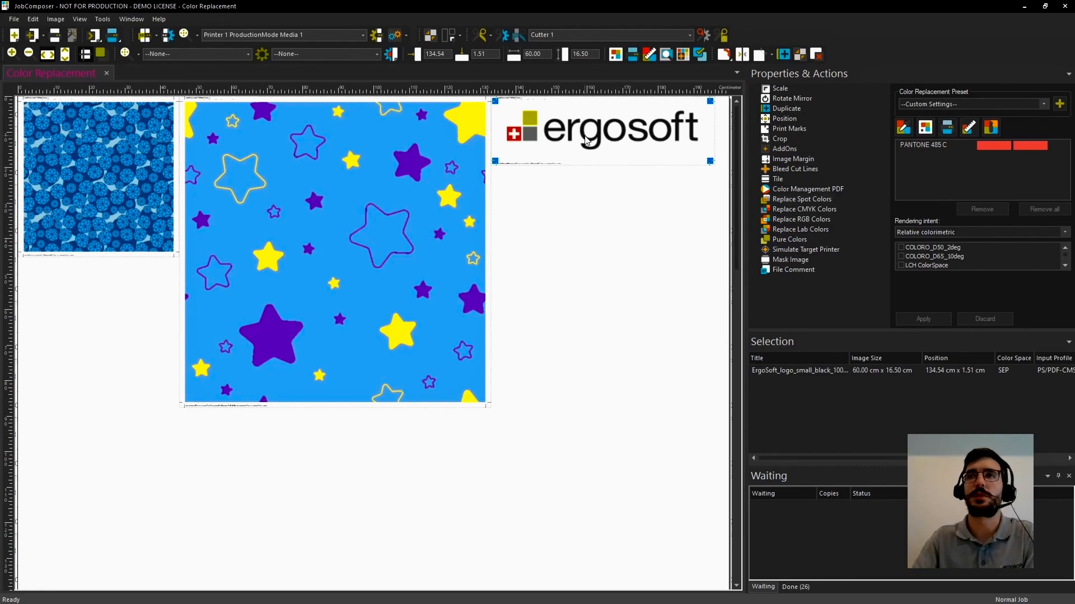
{"action": "left_click", "coordinate": [928, 146]}
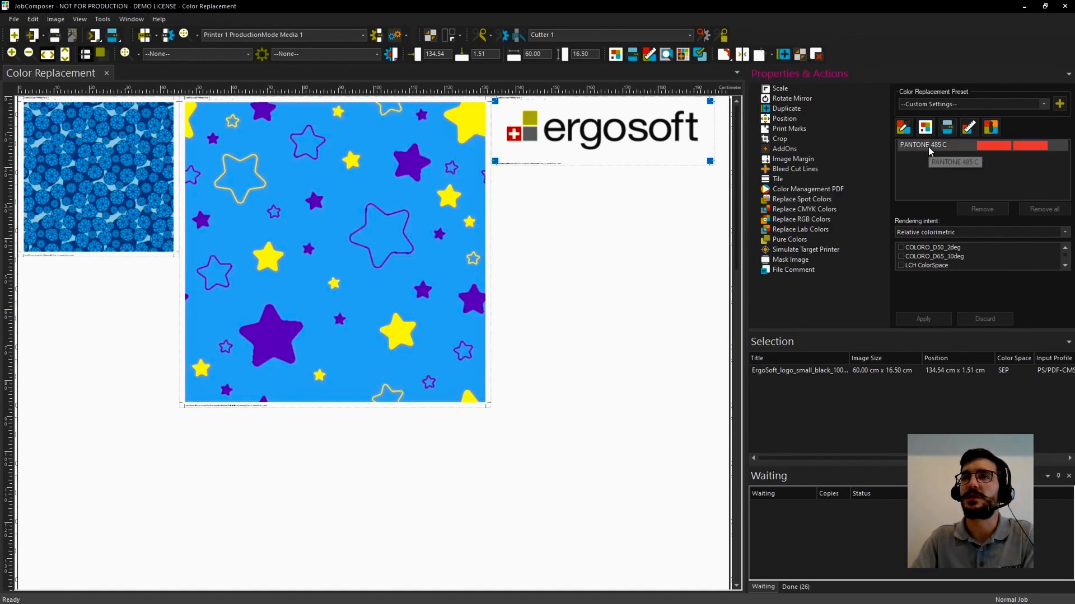
{"action": "left_click", "coordinate": [814, 208]}
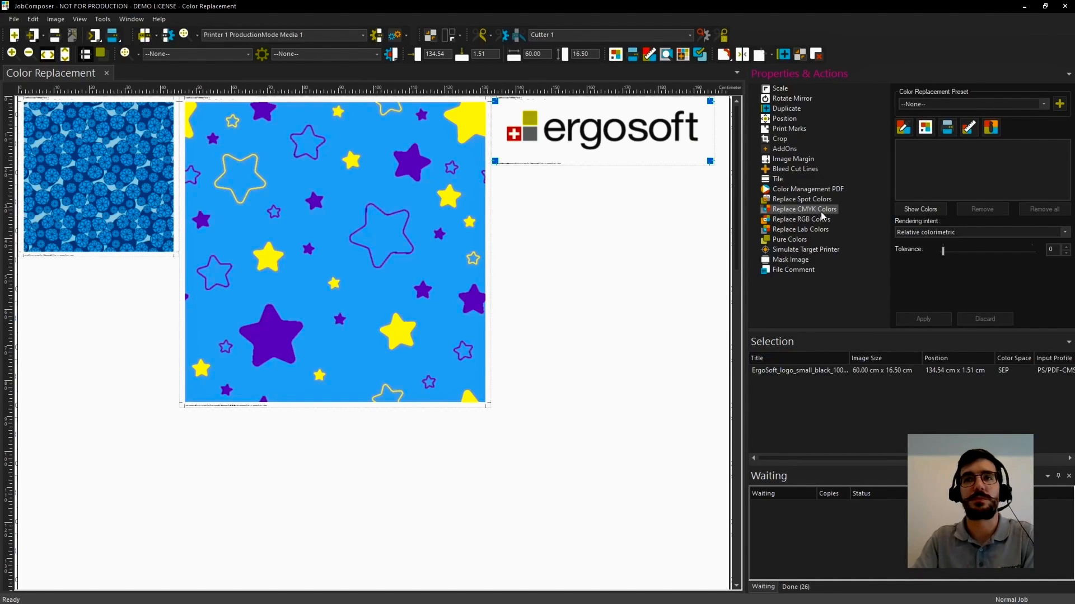
{"action": "left_click", "coordinate": [925, 209]}
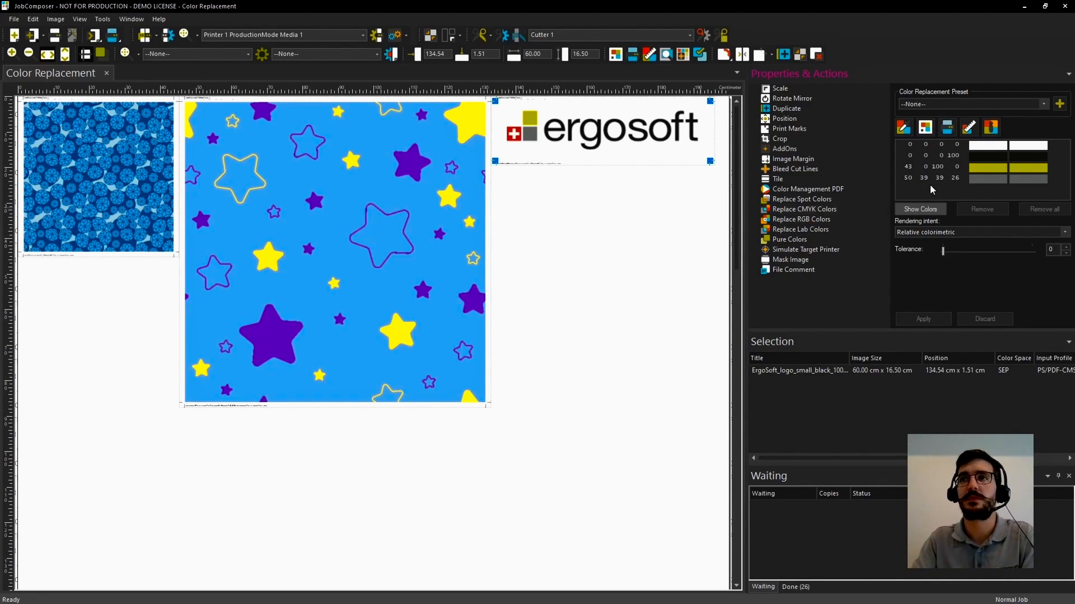
{"action": "left_click", "coordinate": [951, 166]}
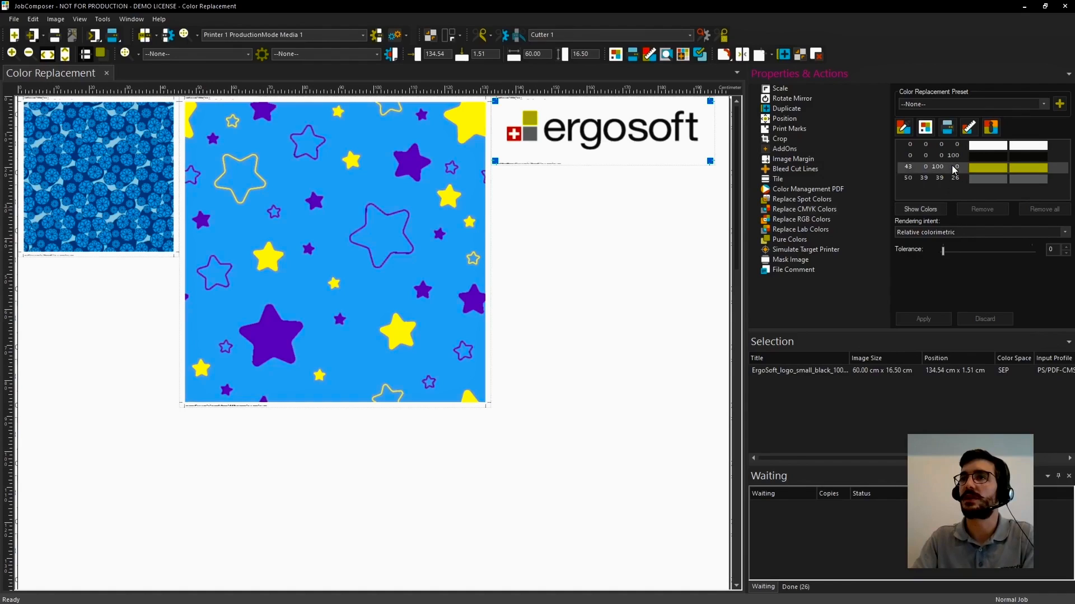